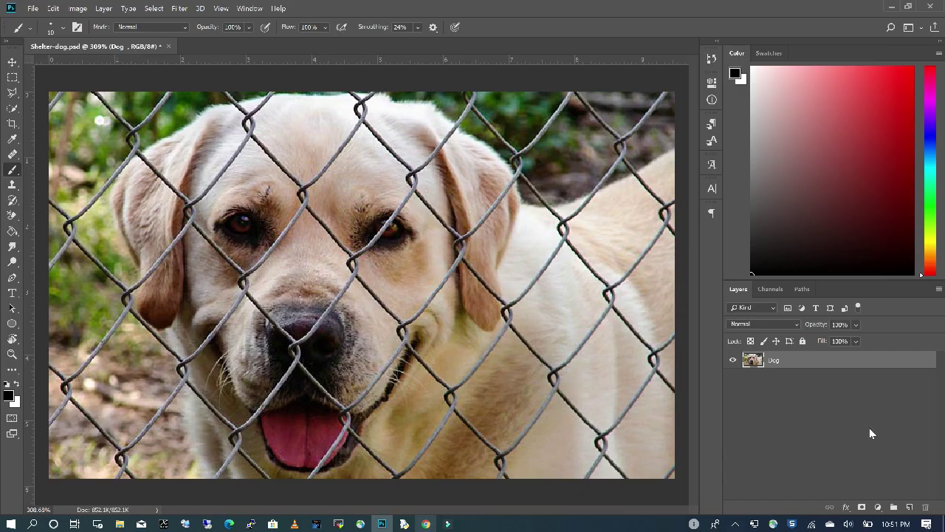
Step: Duplicate the Dog layer and rename the copy "Dog without Fence"
{"action": "left_click_drag", "start_coordinate": [875, 361], "coordinate": [910, 506]}
{"action": "double_click", "coordinate": [793, 361]}
{"action": "left_click_drag", "start_coordinate": [798, 359], "coordinate": [783, 360]}
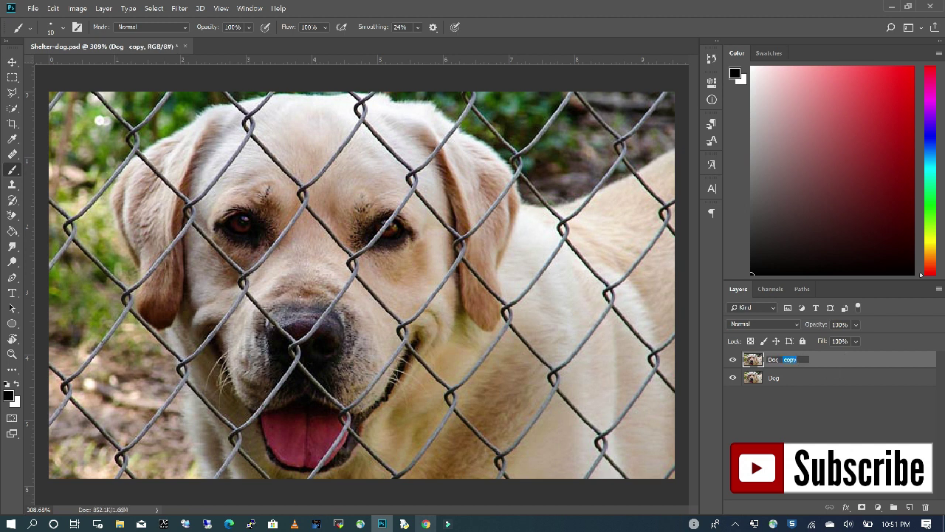
{"action": "type", "text": "without Fence"}
{"action": "key", "text": "Return"}
Step: Add a new empty layer at the top of the stack and name it "Fence"
{"action": "left_click", "coordinate": [909, 507]}
{"action": "double_click", "coordinate": [775, 361]}
{"action": "type", "text": "Fence"}
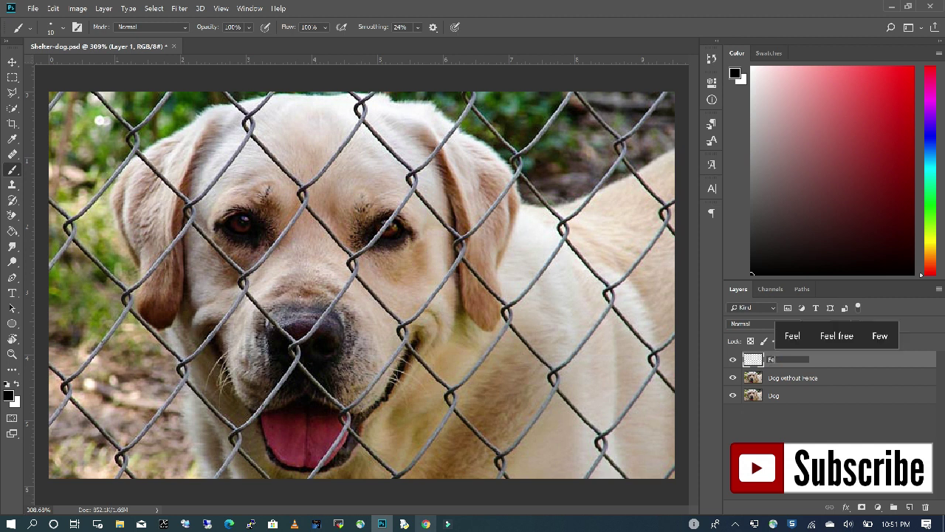
{"action": "left_click", "coordinate": [796, 424]}
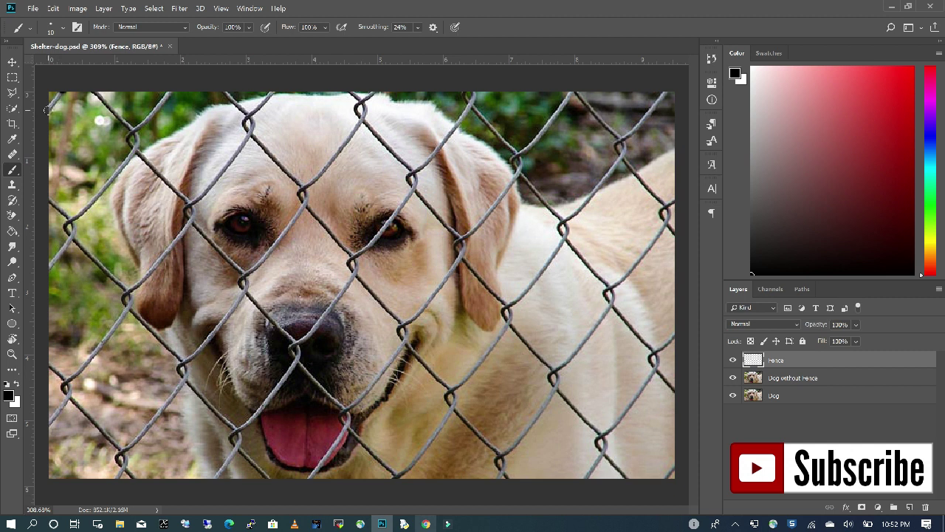
Step: On the Fence layer, paint straight black brush strokes over the fence wires from the photo's upper-left corner across the dog's ear
{"action": "left_click_drag", "start_coordinate": [63, 94], "coordinate": [50, 108]}
{"action": "left_click", "coordinate": [96, 92], "text": "shift"}
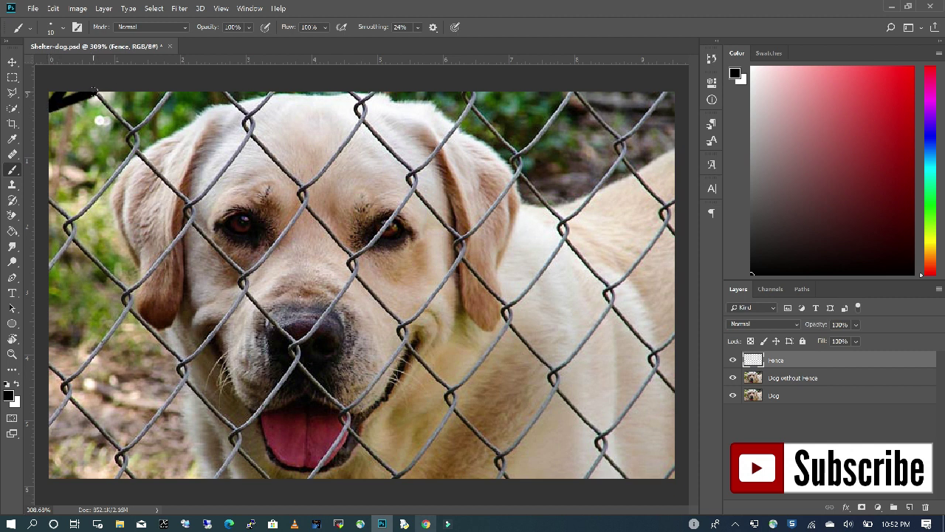
{"action": "key", "text": "ctrl+z"}
{"action": "left_click", "coordinate": [133, 130], "text": "shift"}
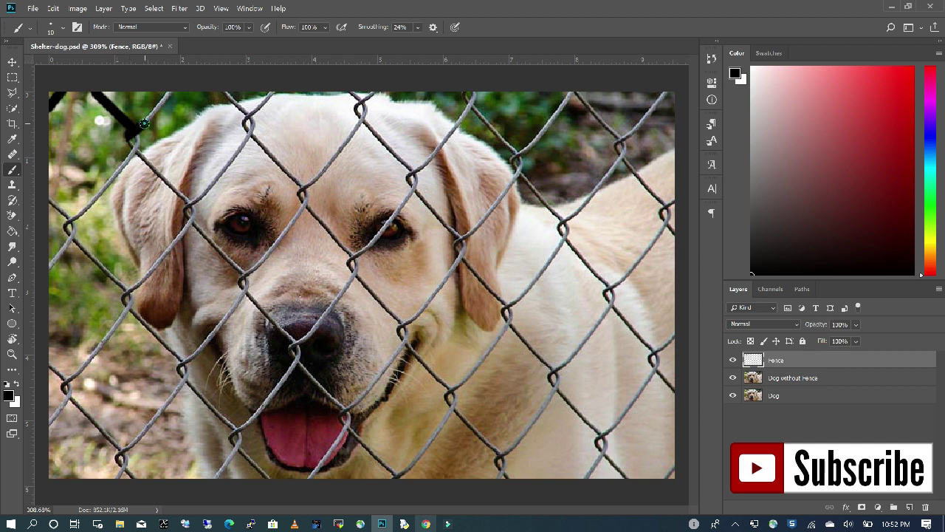
{"action": "left_click", "coordinate": [173, 93], "text": "shift"}
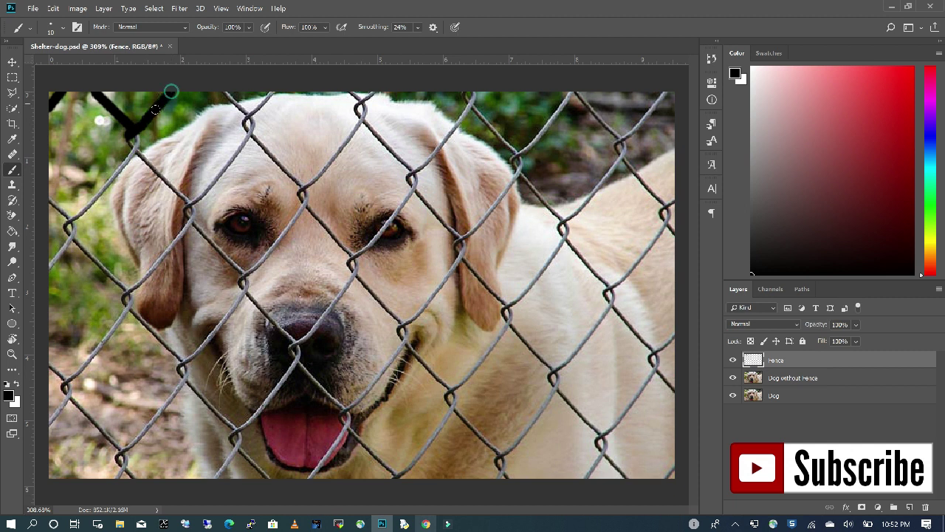
{"action": "left_click", "coordinate": [126, 136]}
{"action": "left_click", "coordinate": [189, 200], "text": "shift"}
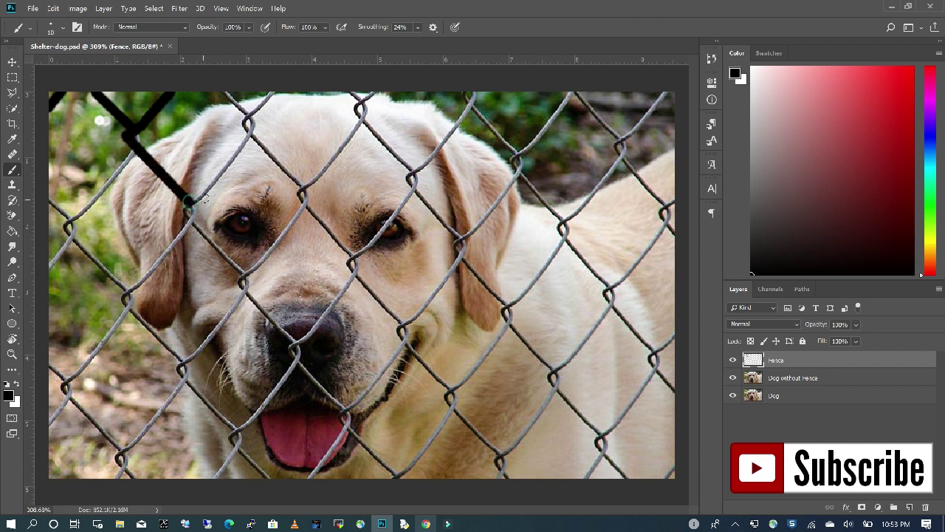
{"action": "left_click", "coordinate": [205, 192]}
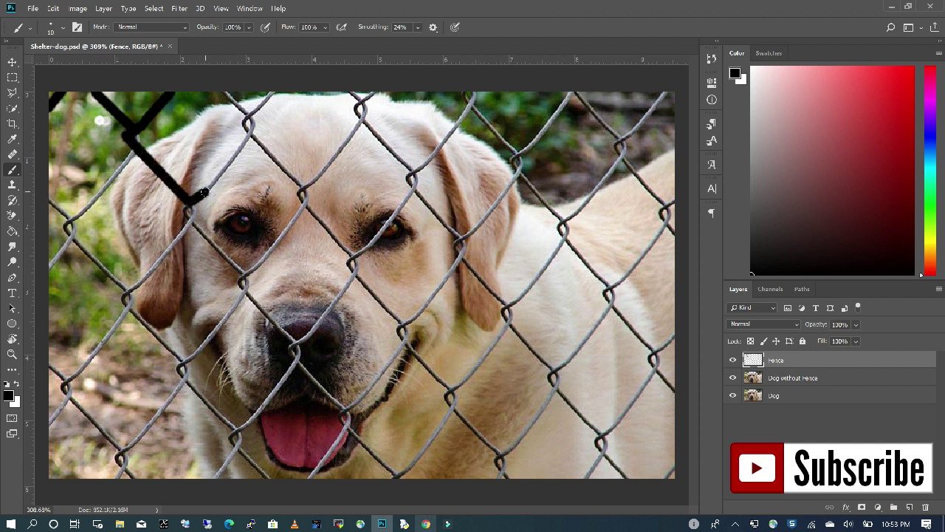
{"action": "left_click", "coordinate": [252, 130], "text": "shift"}
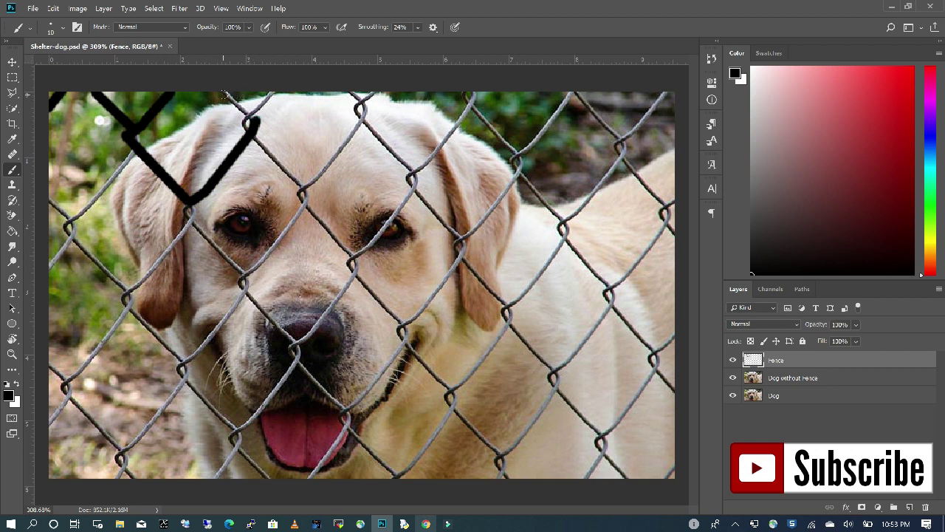
{"action": "left_click", "coordinate": [223, 94], "text": "shift"}
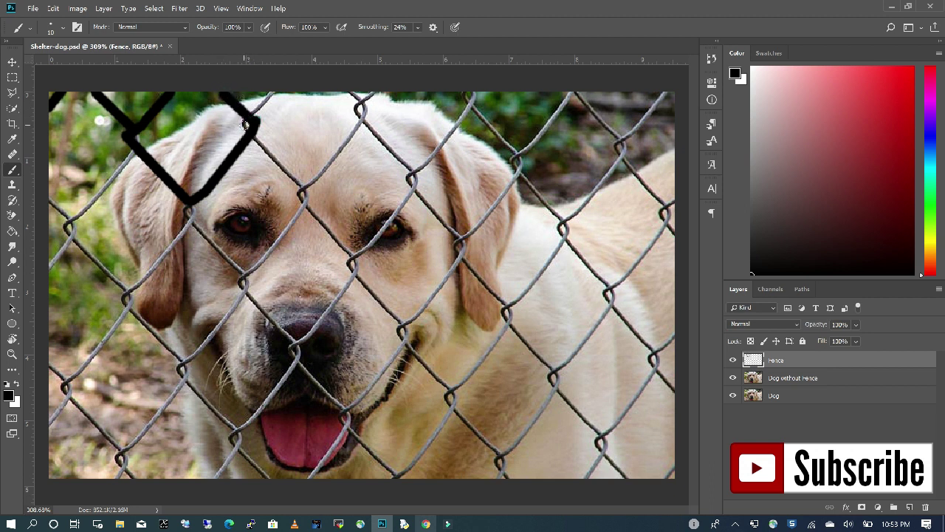
Step: Paint black over the wires on the dog's forehead and the fence diamond enclosing the eye nearer the photo's left edge
{"action": "left_click_drag", "start_coordinate": [241, 124], "coordinate": [255, 116]}
{"action": "left_click", "coordinate": [272, 93], "text": "shift"}
{"action": "left_click", "coordinate": [302, 187], "text": "shift"}
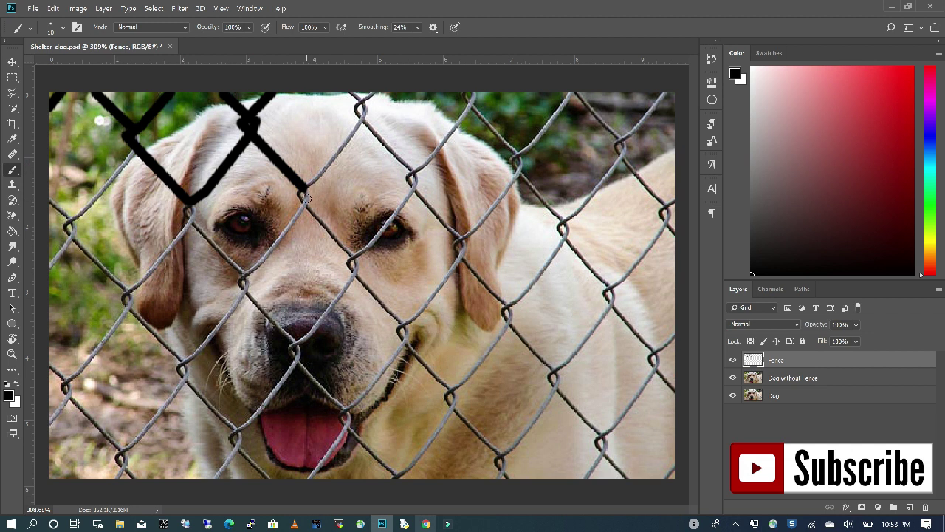
{"action": "left_click_drag", "start_coordinate": [303, 191], "coordinate": [301, 210]}
{"action": "left_click", "coordinate": [255, 267], "text": "shift"}
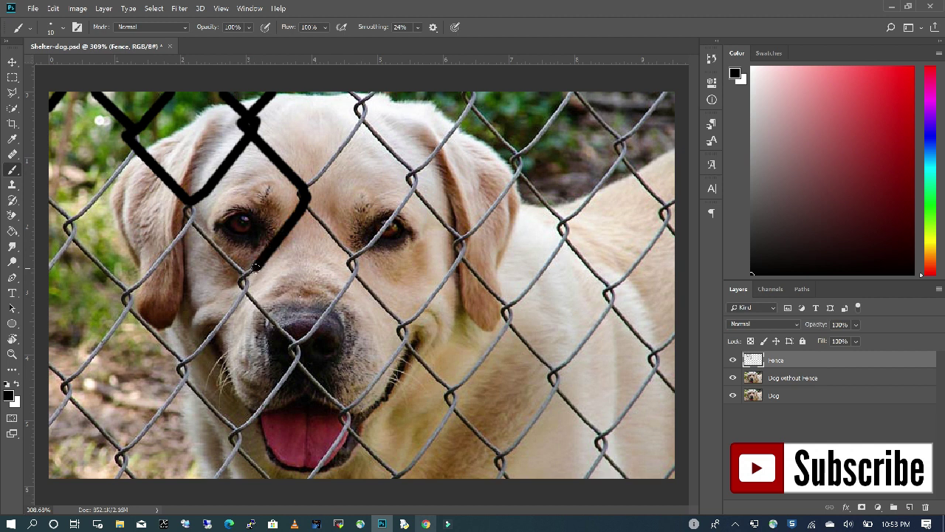
{"action": "left_click", "coordinate": [241, 281], "text": "shift"}
{"action": "left_click", "coordinate": [184, 208], "text": "shift"}
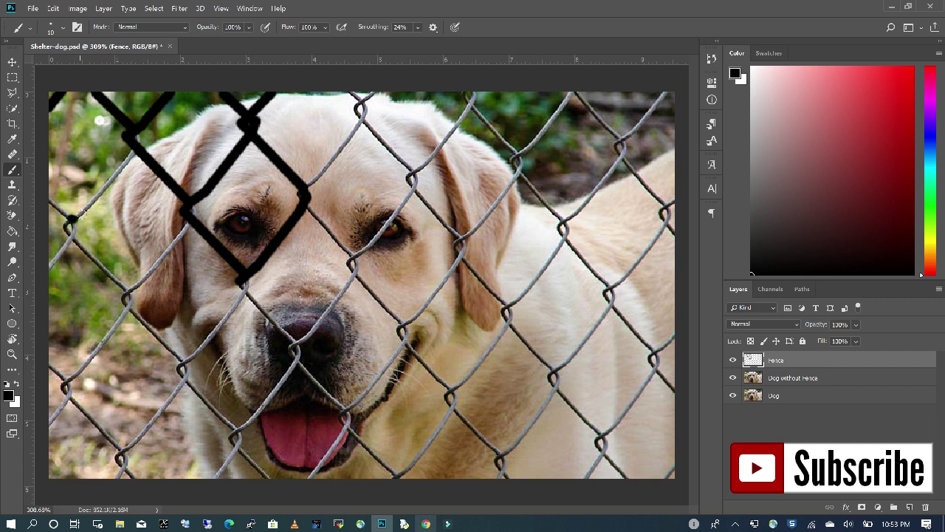
Step: Cover the fence wires along the photo's left edge and beneath the adjacent ear with straight black strokes
{"action": "left_click", "coordinate": [136, 151], "text": "shift"}
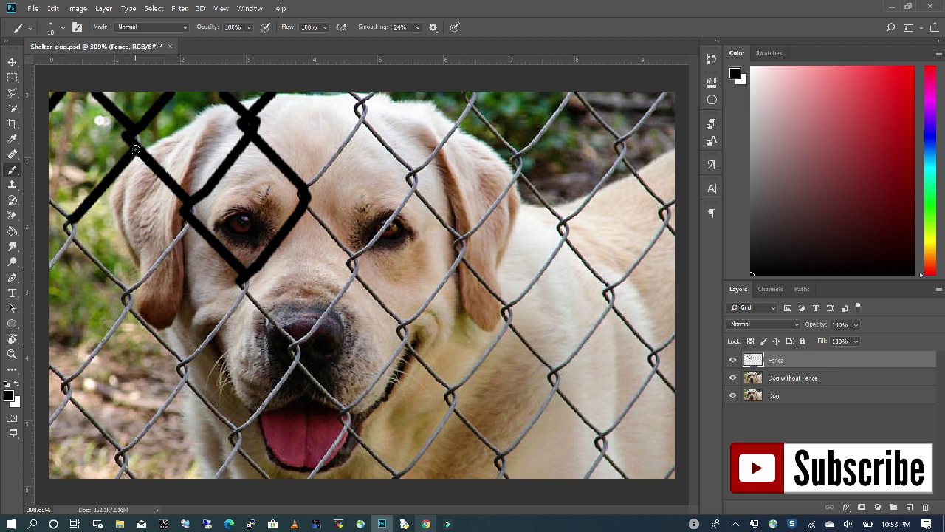
{"action": "left_click", "coordinate": [70, 219]}
{"action": "left_click", "coordinate": [47, 200], "text": "shift"}
{"action": "left_click", "coordinate": [67, 225]}
{"action": "left_click", "coordinate": [128, 294], "text": "shift"}
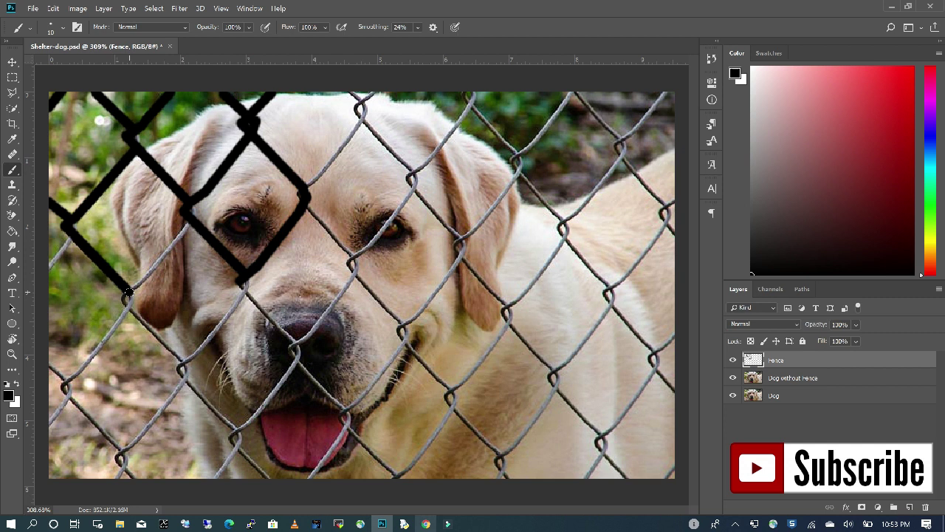
{"action": "left_click", "coordinate": [140, 282]}
{"action": "left_click", "coordinate": [191, 222], "text": "shift"}
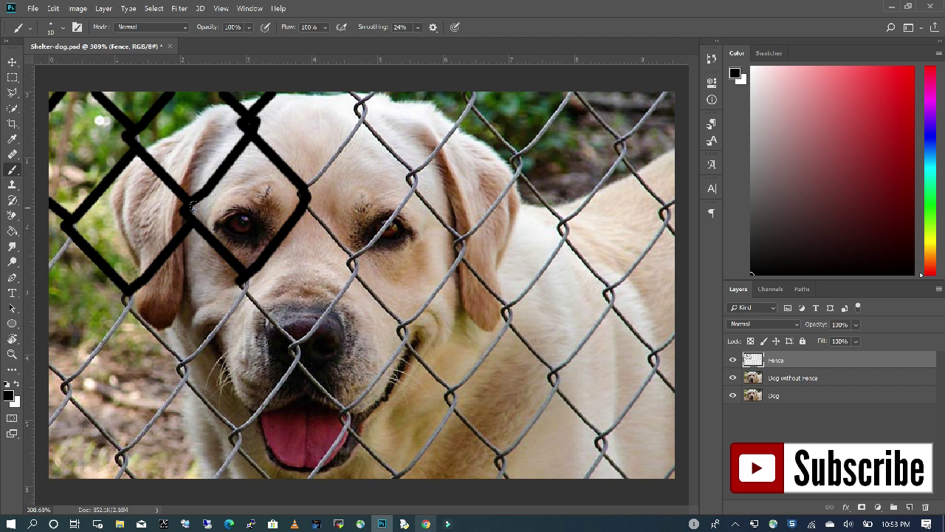
{"action": "left_click", "coordinate": [49, 267]}
{"action": "left_click", "coordinate": [74, 234], "text": "shift"}
{"action": "left_click_drag", "start_coordinate": [74, 234], "coordinate": [77, 219]}
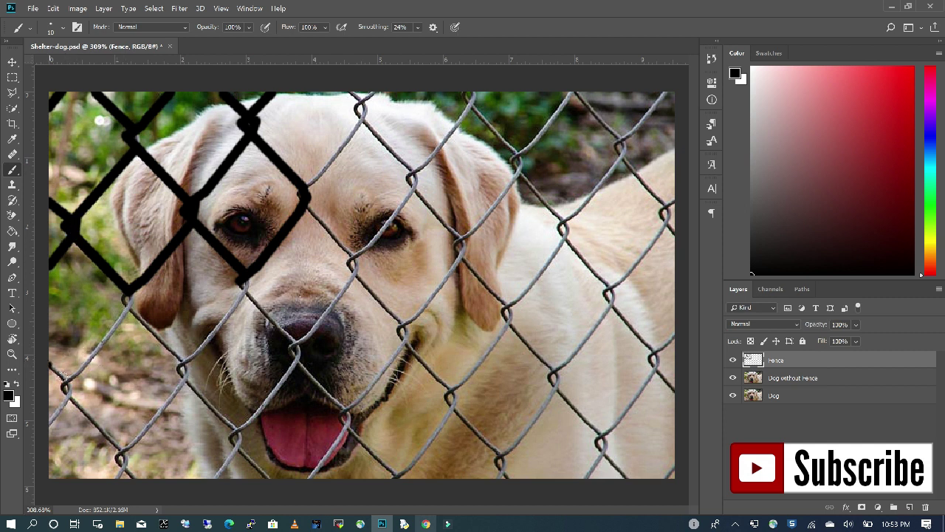
Step: Paint black over the wires in the photo's lower-left corner, below the ear
{"action": "left_click", "coordinate": [67, 385], "text": "shift"}
{"action": "left_click", "coordinate": [52, 418], "text": "shift"}
{"action": "left_click", "coordinate": [62, 391]}
{"action": "left_click", "coordinate": [78, 373], "text": "shift"}
{"action": "left_click", "coordinate": [127, 300], "text": "shift"}
{"action": "left_click", "coordinate": [188, 366], "text": "shift"}
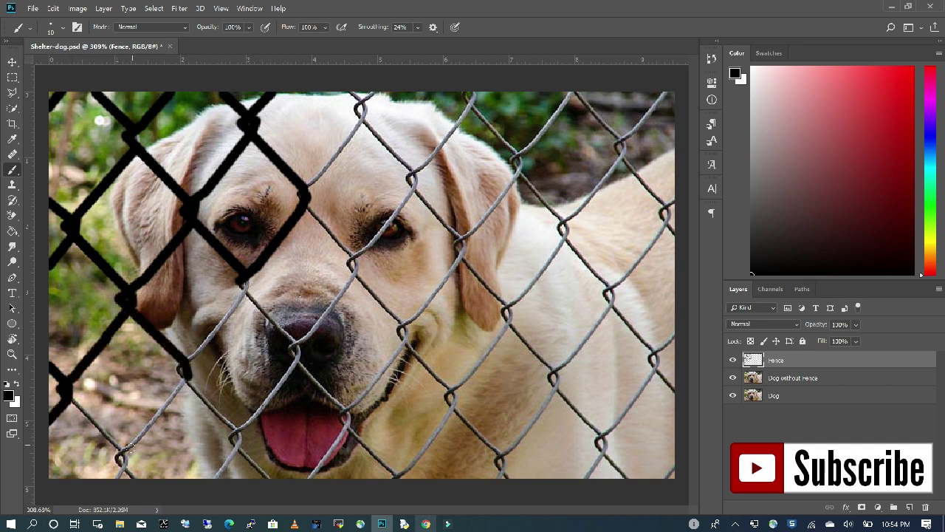
{"action": "left_click", "coordinate": [122, 452], "text": "shift"}
{"action": "left_click", "coordinate": [120, 468], "text": "shift"}
{"action": "left_click", "coordinate": [71, 399], "text": "shift"}
Step: Cover the wires running over the dog's muzzle, nose and mouth down to the photo's bottom edge in black
{"action": "left_click", "coordinate": [243, 283], "text": "shift"}
{"action": "left_click", "coordinate": [294, 347], "text": "shift"}
{"action": "left_click", "coordinate": [236, 428], "text": "shift"}
{"action": "left_click", "coordinate": [267, 476], "text": "shift"}
{"action": "left_click", "coordinate": [186, 375], "text": "shift"}
Step: Paint a black zigzag along the wires from the bottom edge below the chin up over the second ear to the top edge
{"action": "left_click", "coordinate": [396, 475], "text": "shift"}
{"action": "left_click", "coordinate": [453, 405], "text": "shift"}
{"action": "left_click", "coordinate": [395, 329], "text": "shift"}
{"action": "left_click", "coordinate": [464, 250], "text": "shift"}
{"action": "left_click", "coordinate": [413, 179], "text": "shift"}
{"action": "left_click", "coordinate": [471, 98], "text": "shift"}
{"action": "left_click", "coordinate": [518, 154], "text": "shift"}
Step: Fill in the remaining wires across the dog's forehead, second eye, cheek and mouth with black strokes
{"action": "left_click", "coordinate": [348, 94]}
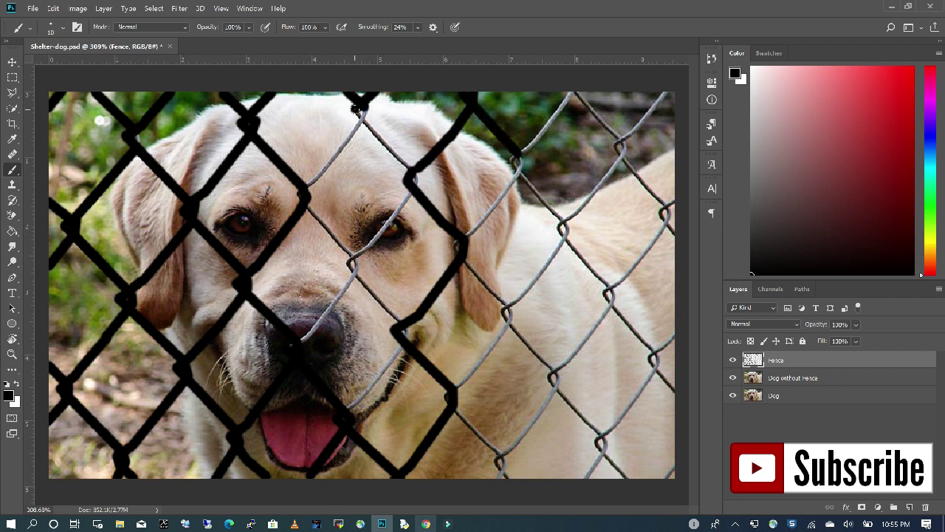
{"action": "left_click", "coordinate": [411, 174], "text": "shift"}
{"action": "left_click", "coordinate": [348, 262], "text": "shift"}
{"action": "left_click", "coordinate": [353, 267], "text": "shift"}
{"action": "left_click", "coordinate": [304, 198], "text": "shift"}
{"action": "left_click", "coordinate": [359, 118], "text": "shift"}
{"action": "left_click", "coordinate": [401, 324], "text": "shift"}
{"action": "key", "text": "ctrl+z"}
{"action": "left_click", "coordinate": [403, 337]}
{"action": "left_click", "coordinate": [347, 412], "text": "shift"}
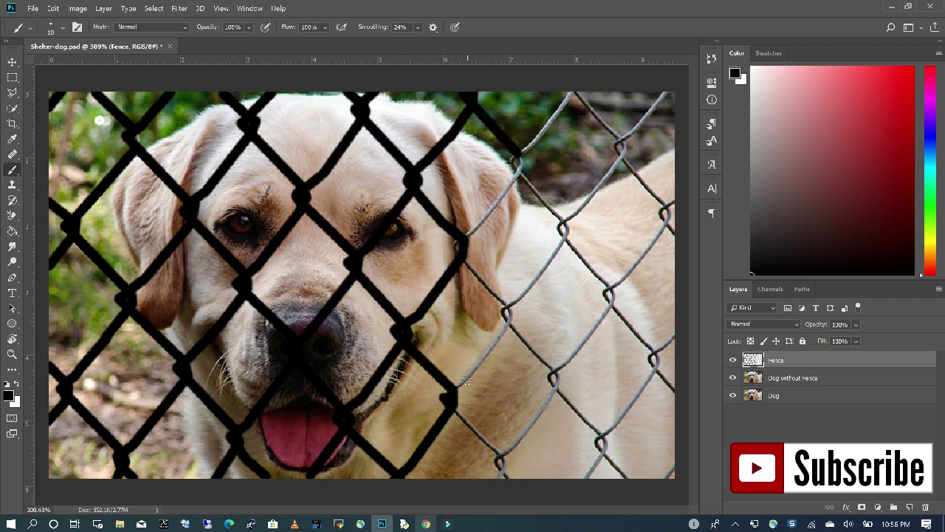
Step: Paint black over the wires crossing the dog's second ear, shoulder and chest
{"action": "left_click", "coordinate": [508, 311], "text": "shift"}
{"action": "left_click", "coordinate": [518, 161], "text": "shift"}
{"action": "left_click", "coordinate": [566, 223], "text": "shift"}
{"action": "left_click", "coordinate": [511, 304], "text": "shift"}
{"action": "left_click", "coordinate": [553, 377], "text": "shift"}
{"action": "left_click", "coordinate": [502, 456], "text": "shift"}
{"action": "left_click", "coordinate": [452, 406], "text": "shift"}
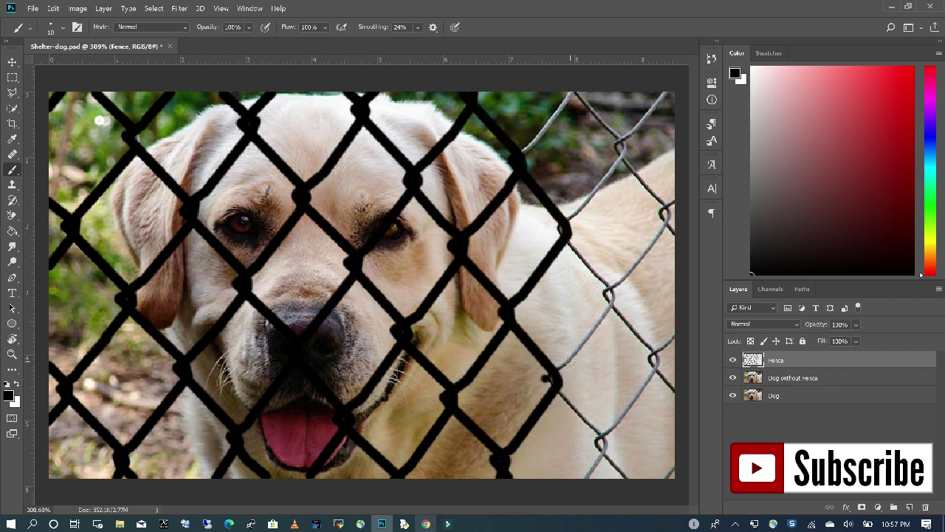
Step: Cover the wires over the dog's body in the photo's lower-right area with black strokes
{"action": "left_click", "coordinate": [613, 305]}
{"action": "left_click", "coordinate": [554, 378], "text": "shift"}
{"action": "left_click", "coordinate": [598, 442]}
{"action": "left_click", "coordinate": [631, 477], "text": "shift"}
{"action": "left_click", "coordinate": [653, 363], "text": "shift"}
{"action": "left_click", "coordinate": [613, 304], "text": "shift"}
{"action": "left_click", "coordinate": [673, 395], "text": "shift"}
{"action": "left_click", "coordinate": [667, 214], "text": "shift"}
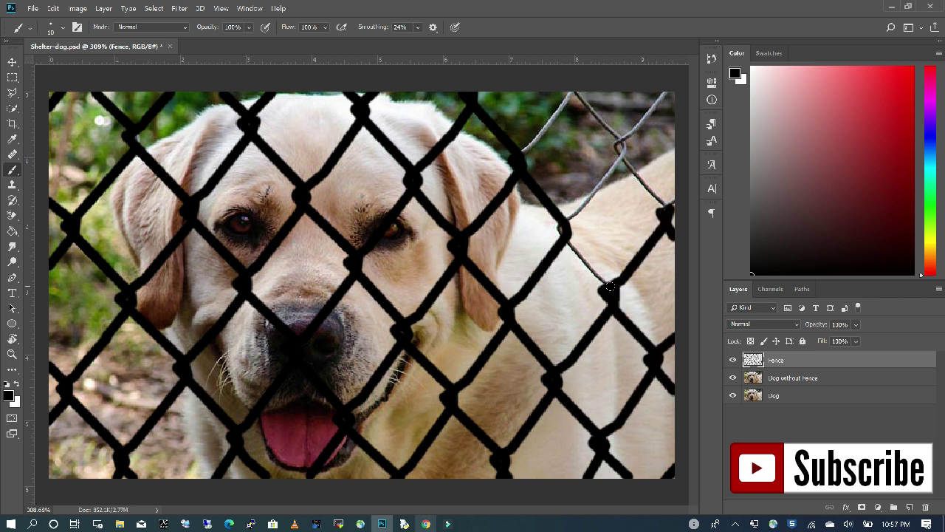
Step: Paint black over the last uncovered wires above the dog's back, up to the photo's upper-right corner
{"action": "left_click", "coordinate": [564, 230], "text": "shift"}
{"action": "left_click", "coordinate": [583, 209], "text": "shift"}
{"action": "left_click", "coordinate": [620, 147], "text": "shift"}
{"action": "left_click", "coordinate": [667, 205], "text": "shift"}
{"action": "left_click", "coordinate": [620, 141]}
{"action": "left_click", "coordinate": [667, 94], "text": "shift"}
{"action": "left_click", "coordinate": [621, 141]}
{"action": "left_click", "coordinate": [575, 93], "text": "shift"}
{"action": "left_click", "coordinate": [522, 156], "text": "shift"}
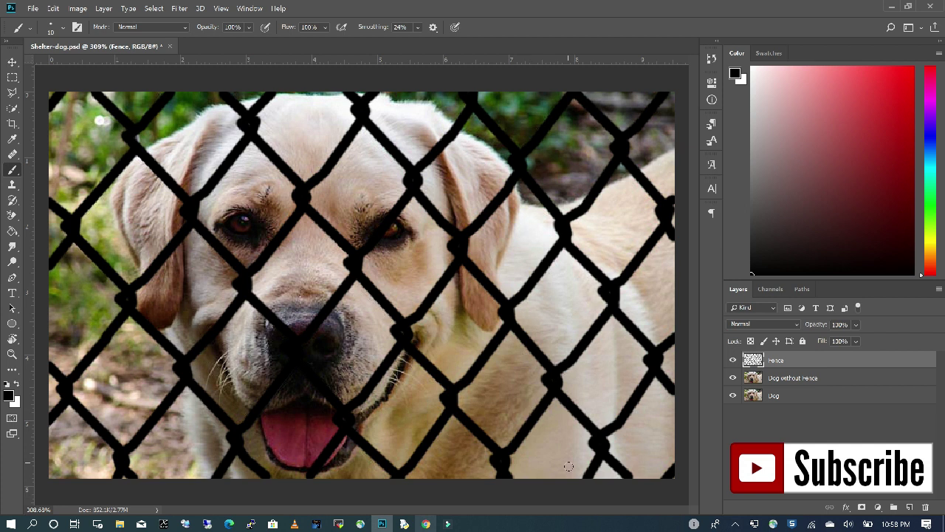
Step: Load the Fence layer's painted strokes as a selection and hide the Fence and Dog layers
{"action": "left_click", "coordinate": [733, 395]}
{"action": "left_click", "coordinate": [760, 366], "text": "ctrl"}
{"action": "left_click", "coordinate": [733, 361]}
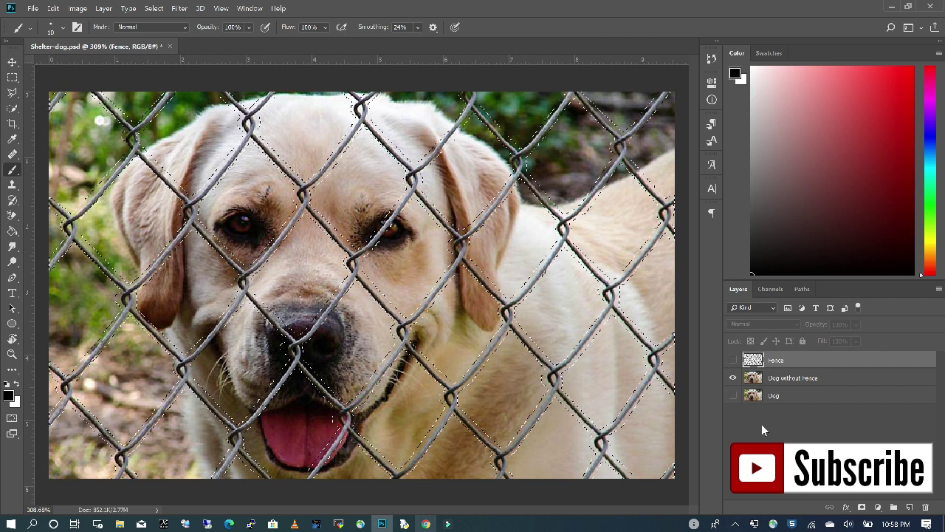
Step: Fill the selection on the Dog without Fence layer with Content-Aware at Normal mode and 100% opacity, then deselect
{"action": "left_click", "coordinate": [839, 378]}
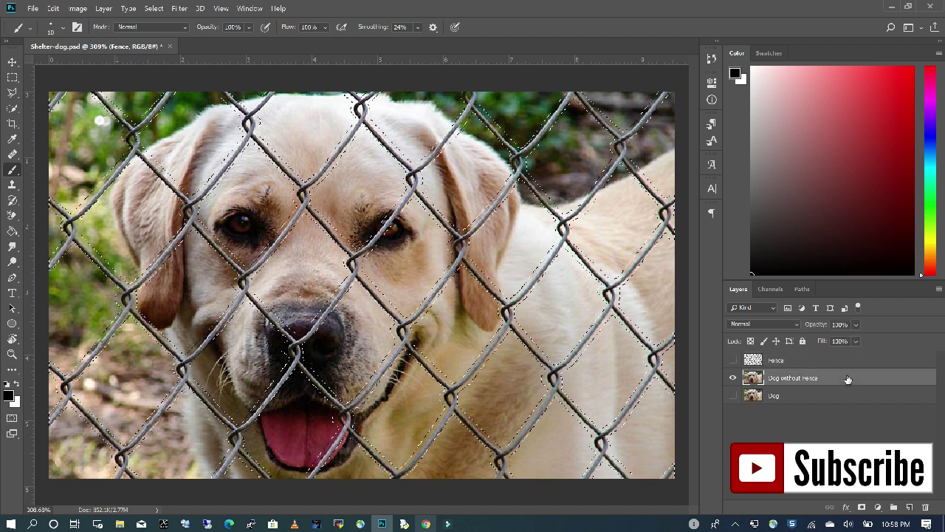
{"action": "left_click", "coordinate": [54, 9]}
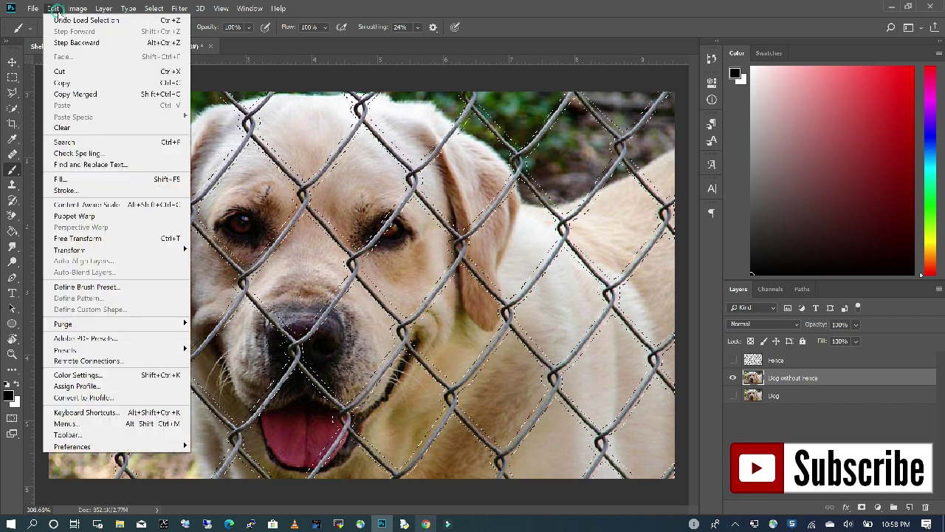
{"action": "left_click", "coordinate": [87, 181]}
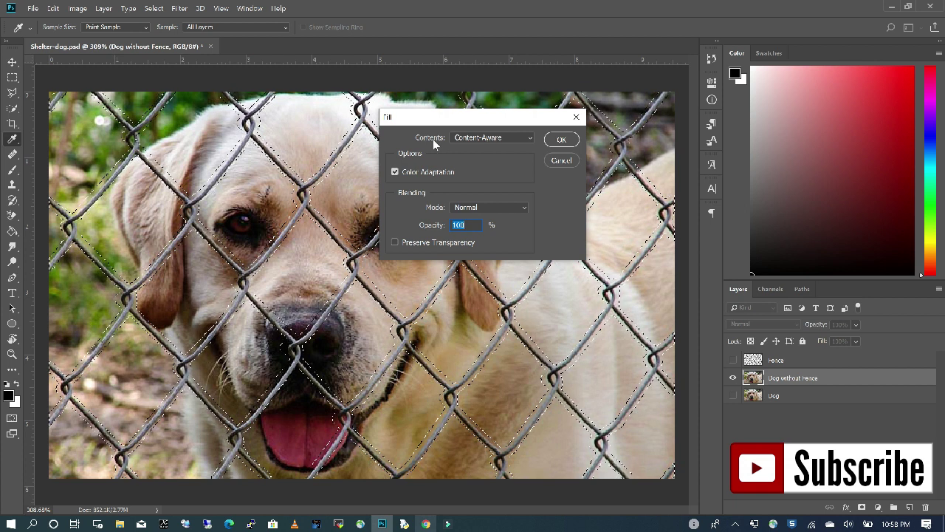
{"action": "left_click", "coordinate": [513, 140]}
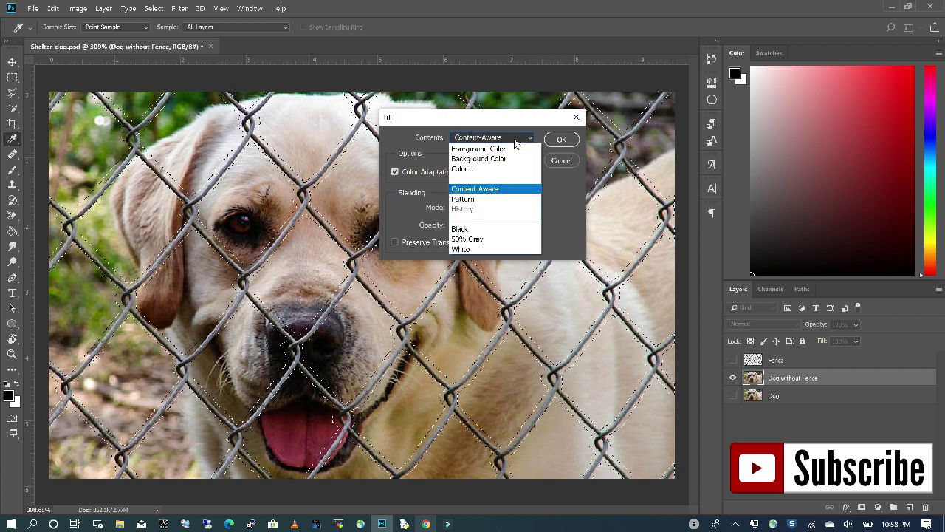
{"action": "left_click", "coordinate": [527, 131]}
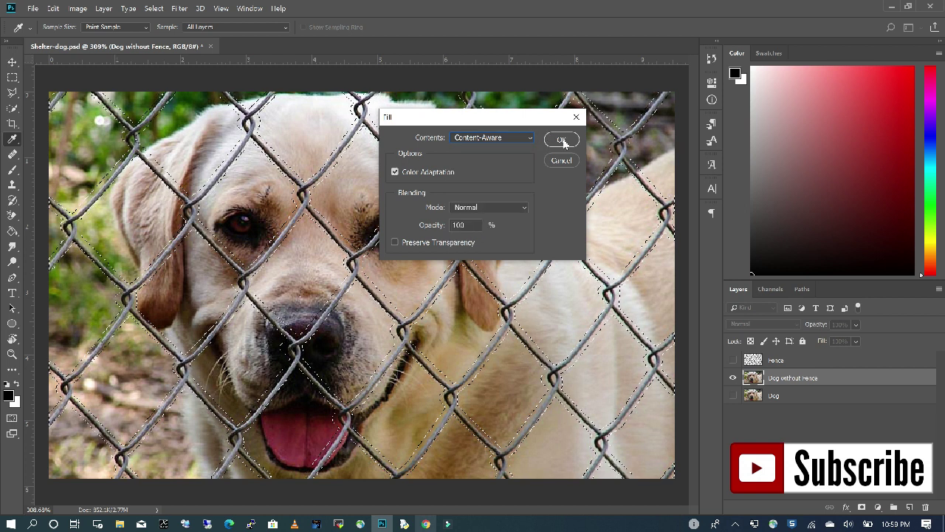
{"action": "left_click", "coordinate": [563, 140]}
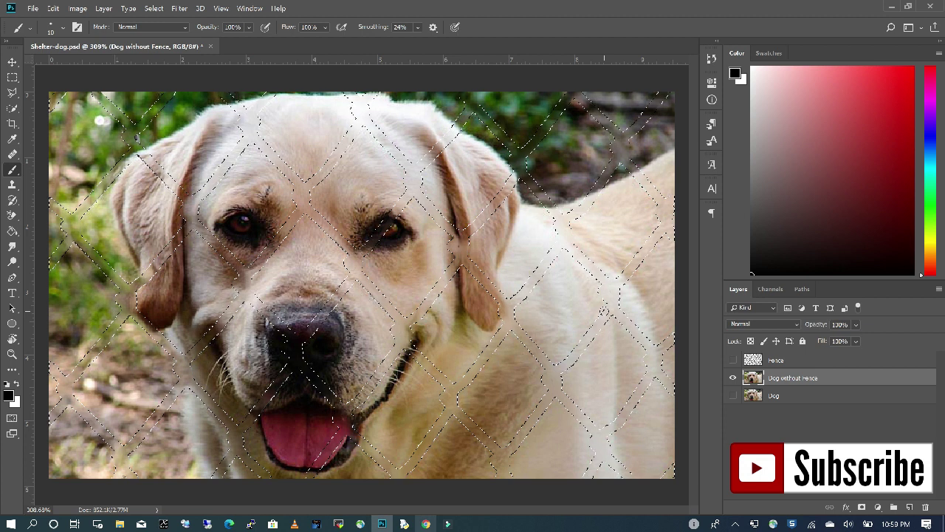
{"action": "key", "text": "ctrl+d"}
Step: Remove the leftover fence lines on the dog's ear, face and neck with the Spot Healing Brush
{"action": "left_click", "coordinate": [14, 156]}
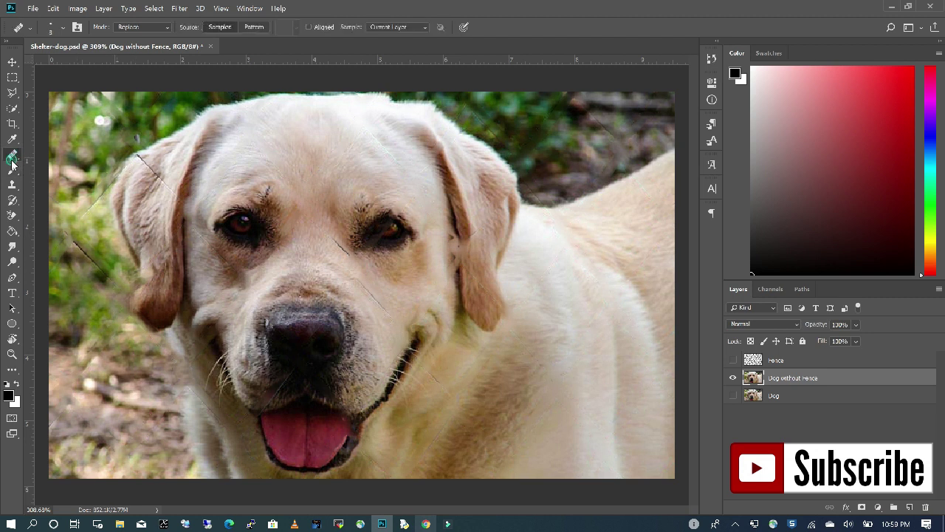
{"action": "right_click", "coordinate": [11, 155]}
{"action": "left_click", "coordinate": [57, 155]}
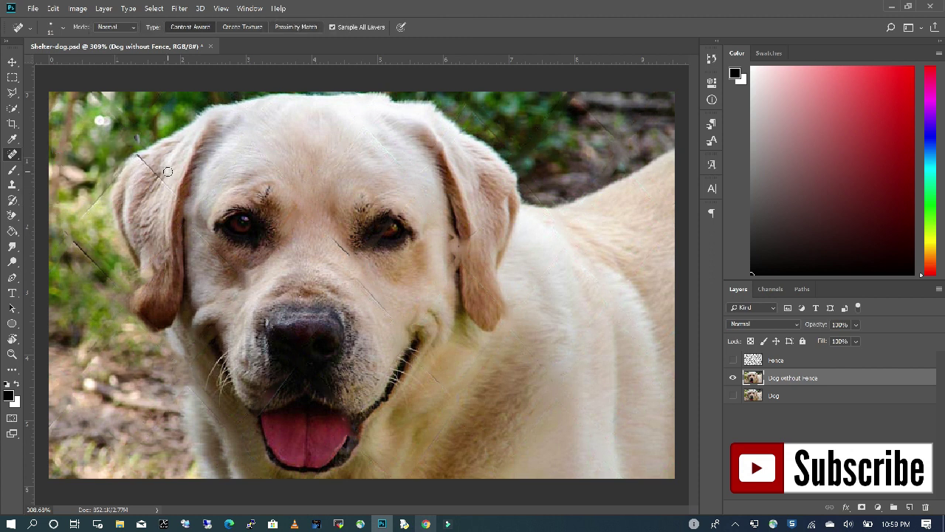
{"action": "left_click_drag", "start_coordinate": [138, 158], "coordinate": [174, 195]}
{"action": "left_click_drag", "start_coordinate": [194, 229], "coordinate": [239, 270]}
{"action": "left_click_drag", "start_coordinate": [332, 239], "coordinate": [397, 323]}
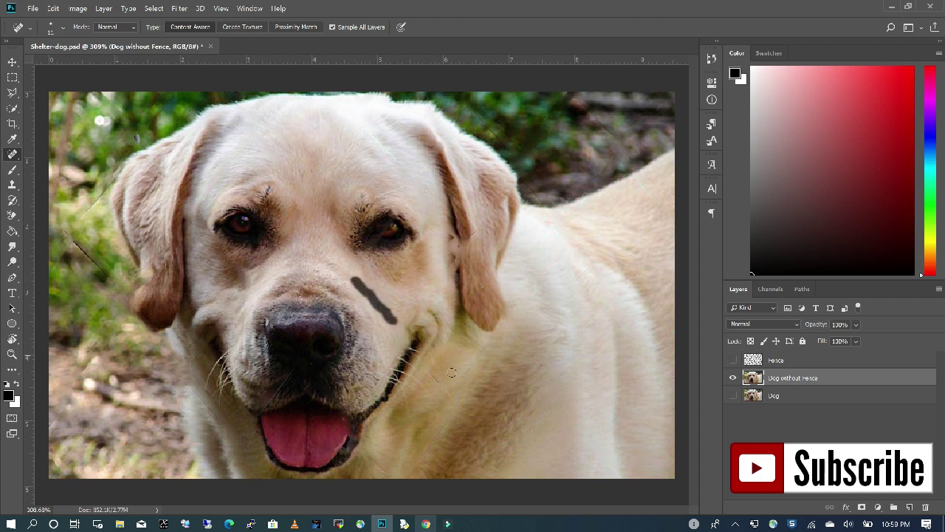
{"action": "left_click_drag", "start_coordinate": [430, 374], "coordinate": [443, 384]}
Step: Heal the remaining fence traces in the foliage beside the dog's ear and in the background above its back
{"action": "left_click_drag", "start_coordinate": [67, 235], "coordinate": [112, 283]}
{"action": "left_click_drag", "start_coordinate": [77, 219], "coordinate": [121, 171]}
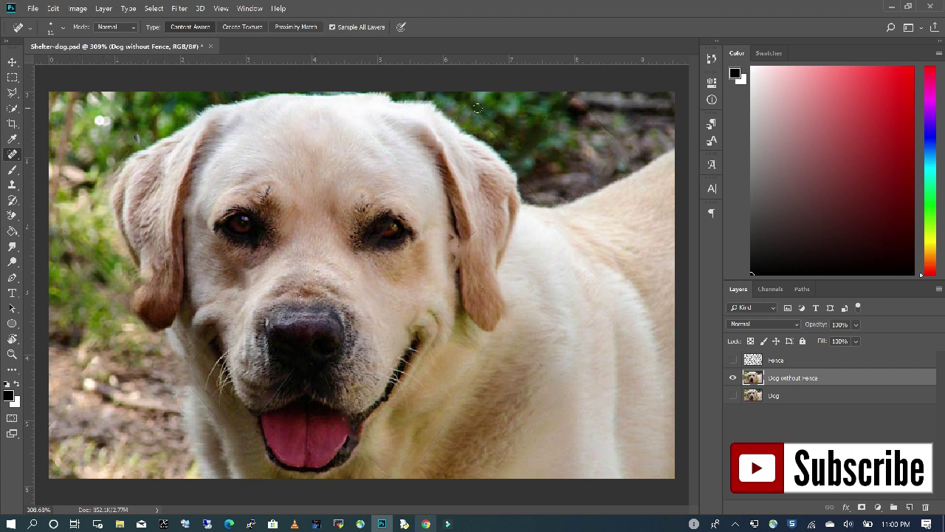
{"action": "left_click_drag", "start_coordinate": [475, 112], "coordinate": [544, 202]}
{"action": "mouse_move", "coordinate": [568, 94]}
{"action": "left_mouse_down"}
{"action": "mouse_move", "coordinate": [602, 114]}
{"action": "mouse_move", "coordinate": [608, 120]}
{"action": "mouse_move", "coordinate": [580, 104]}
{"action": "mouse_move", "coordinate": [640, 150]}
{"action": "left_mouse_up"}
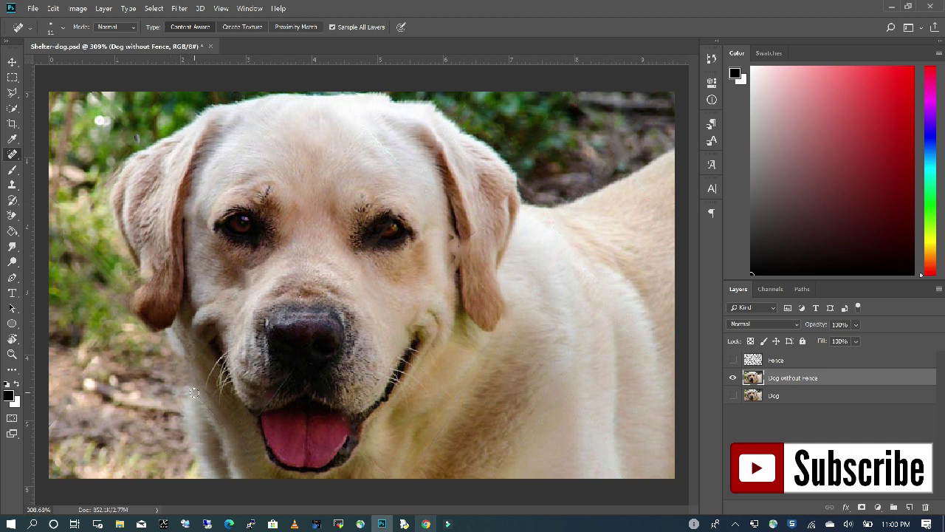
Step: Heal the remaining fence traces on the dog's neck edge, cheek, chest and beside the mouth with the Spot Healing Brush
{"action": "left_click_drag", "start_coordinate": [185, 385], "coordinate": [220, 424]}
{"action": "left_click_drag", "start_coordinate": [199, 354], "coordinate": [164, 413]}
{"action": "left_click_drag", "start_coordinate": [215, 336], "coordinate": [198, 357]}
{"action": "left_click_drag", "start_coordinate": [446, 419], "coordinate": [422, 463]}
{"action": "left_click_drag", "start_coordinate": [340, 369], "coordinate": [347, 391]}
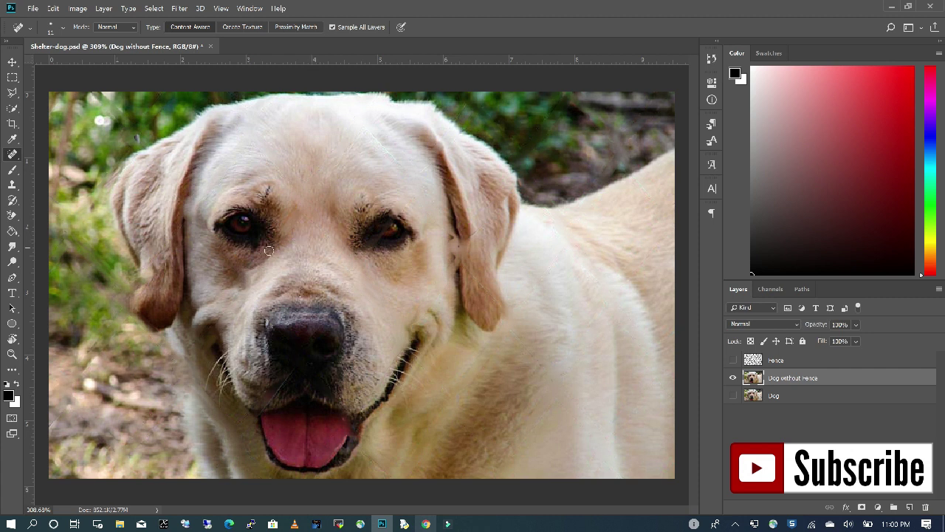
Step: Heal the leftover fence marks on the brow, the muzzle, the background beside the head and the upper edge of the dog's back
{"action": "left_click_drag", "start_coordinate": [280, 196], "coordinate": [270, 183]}
{"action": "left_click_drag", "start_coordinate": [78, 241], "coordinate": [95, 261]}
{"action": "left_click_drag", "start_coordinate": [90, 340], "coordinate": [99, 361]}
{"action": "left_click_drag", "start_coordinate": [624, 131], "coordinate": [636, 161]}
{"action": "left_click_drag", "start_coordinate": [628, 170], "coordinate": [658, 205]}
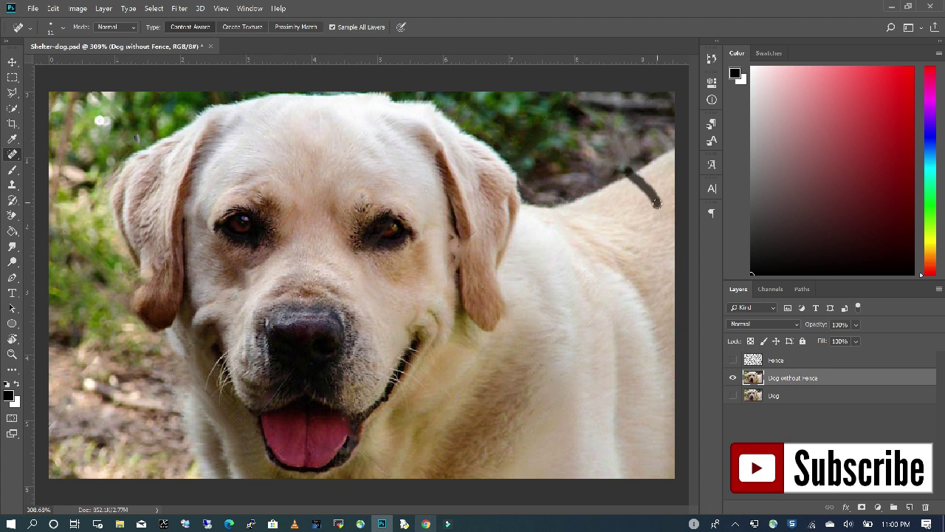
{"action": "left_click_drag", "start_coordinate": [370, 336], "coordinate": [384, 369]}
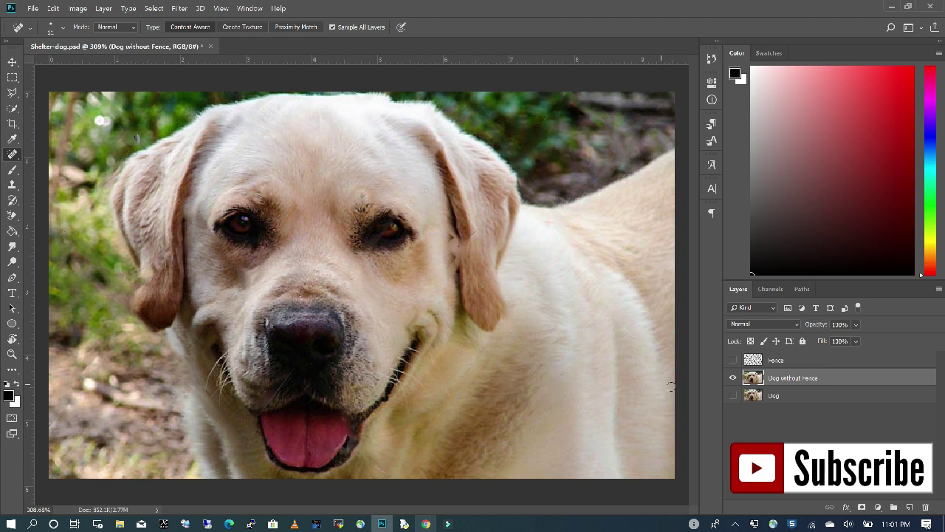
Step: Compare the retouched Dog without Fence layer with the original Dog layer by toggling their visibility
{"action": "left_click", "coordinate": [733, 395]}
{"action": "left_click", "coordinate": [733, 378]}
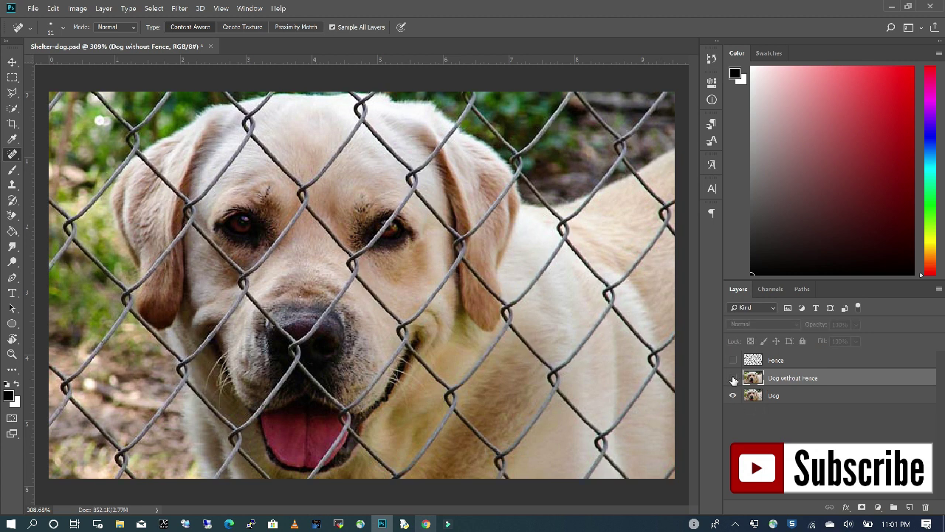
{"action": "left_click", "coordinate": [733, 378]}
{"action": "left_click", "coordinate": [733, 395]}
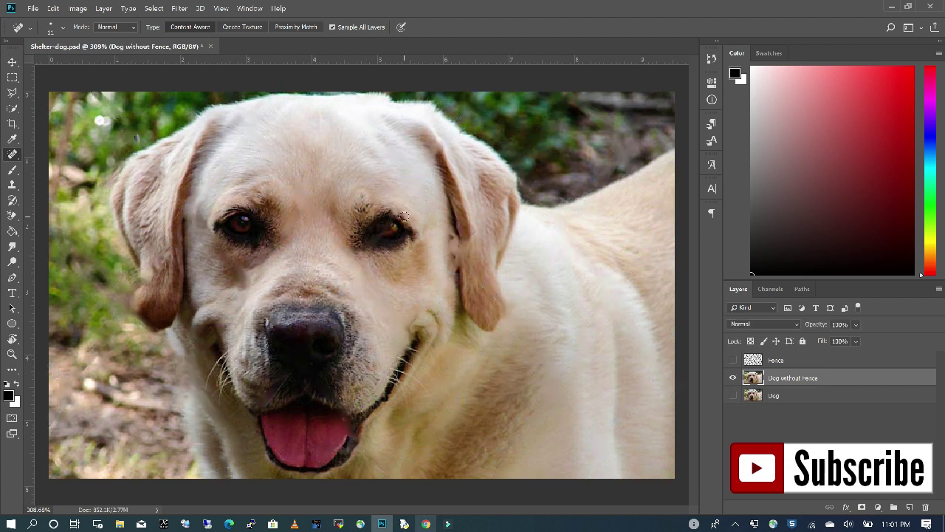
Step: With the Healing Brush, sample the dark fur under the dog's right-hand eye and paint over the fence remnant at its inner corner and lower lid
{"action": "scroll", "coordinate": [404, 222], "scroll_direction": "up", "scroll_amount": 2}
{"action": "scroll", "coordinate": [389, 241], "scroll_direction": "up", "scroll_amount": 3}
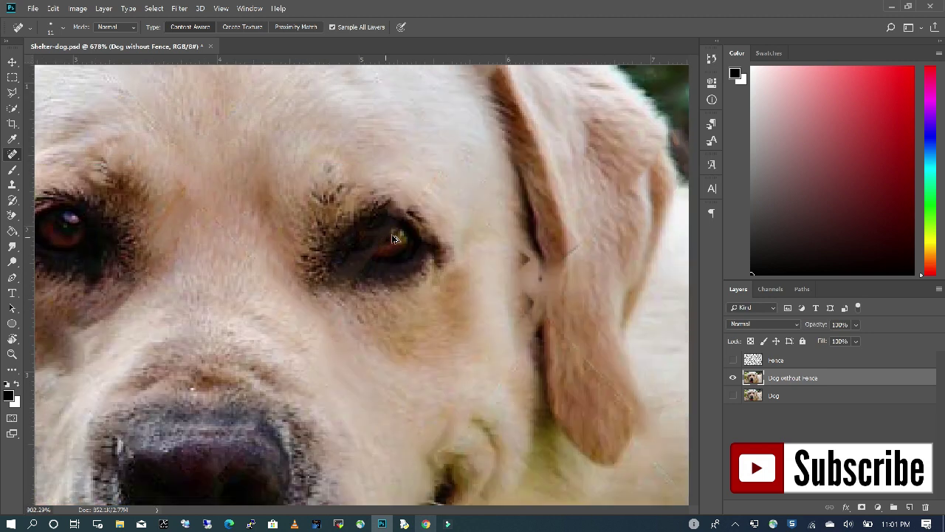
{"action": "scroll", "coordinate": [412, 242], "scroll_direction": "down", "scroll_amount": 1}
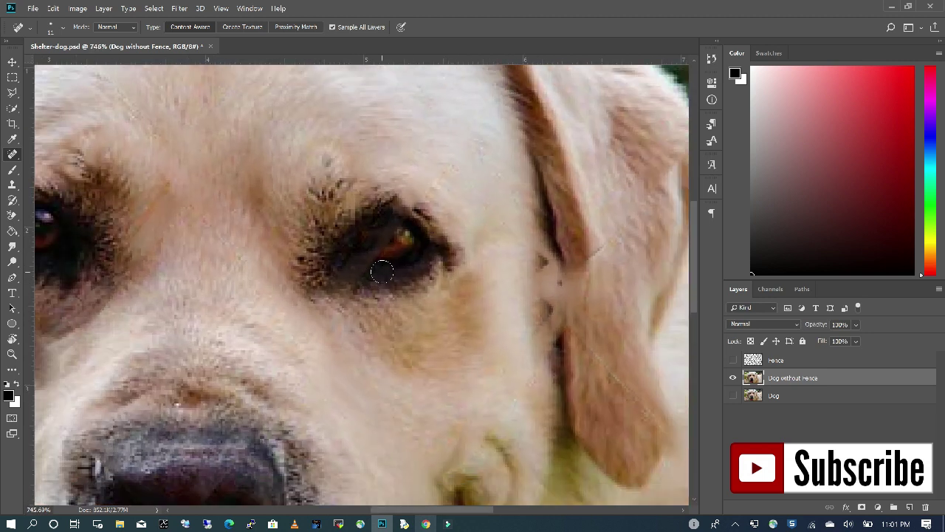
{"action": "right_click", "coordinate": [16, 156]}
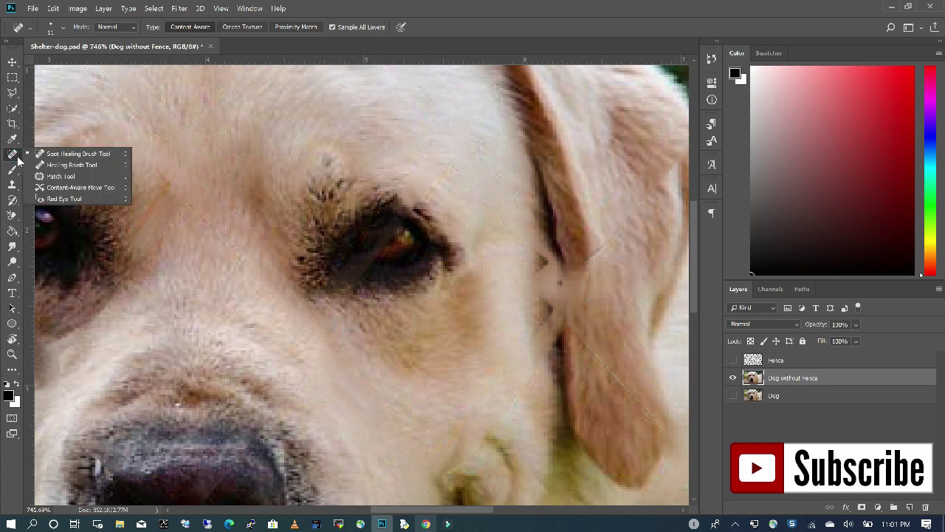
{"action": "left_click", "coordinate": [71, 166]}
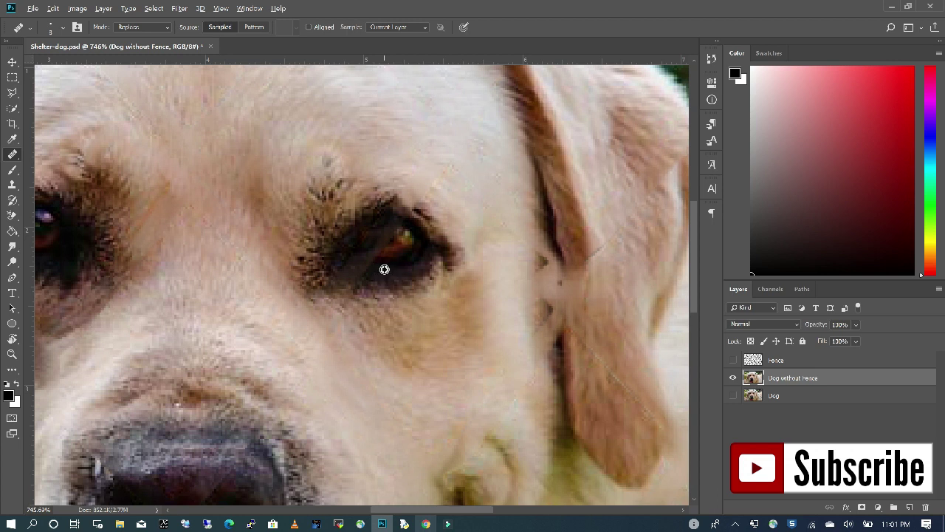
{"action": "left_click", "coordinate": [383, 269], "text": "alt"}
{"action": "left_click_drag", "start_coordinate": [367, 267], "coordinate": [359, 276]}
{"action": "left_click", "coordinate": [377, 272], "text": "alt"}
{"action": "left_click", "coordinate": [358, 266]}
{"action": "left_click", "coordinate": [347, 258]}
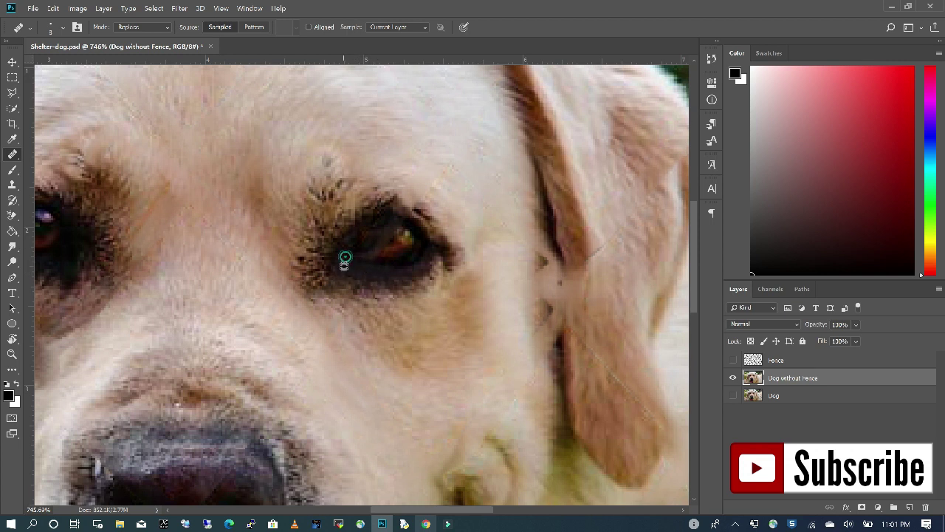
{"action": "left_click", "coordinate": [436, 278]}
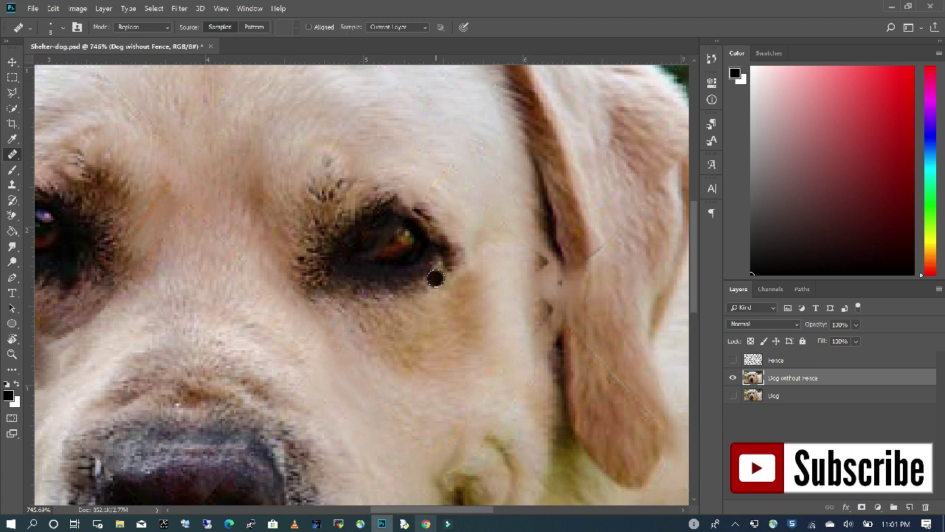
Step: Retouch the upper lid and outer corner of the right-hand eye with Healing Brush samples taken nearby
{"action": "left_click", "coordinate": [418, 213]}
{"action": "left_click_drag", "start_coordinate": [409, 207], "coordinate": [400, 202]}
{"action": "left_click", "coordinate": [408, 207], "text": "alt"}
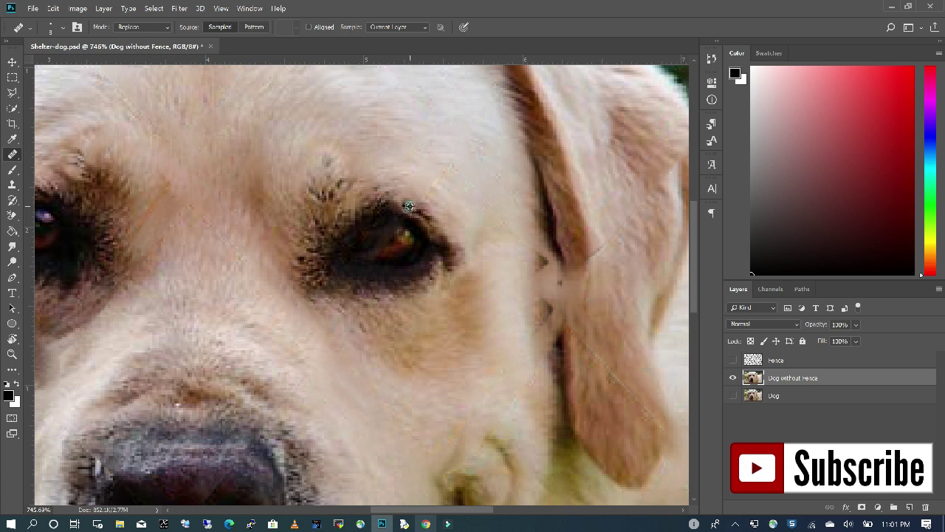
{"action": "left_click_drag", "start_coordinate": [398, 201], "coordinate": [390, 201]}
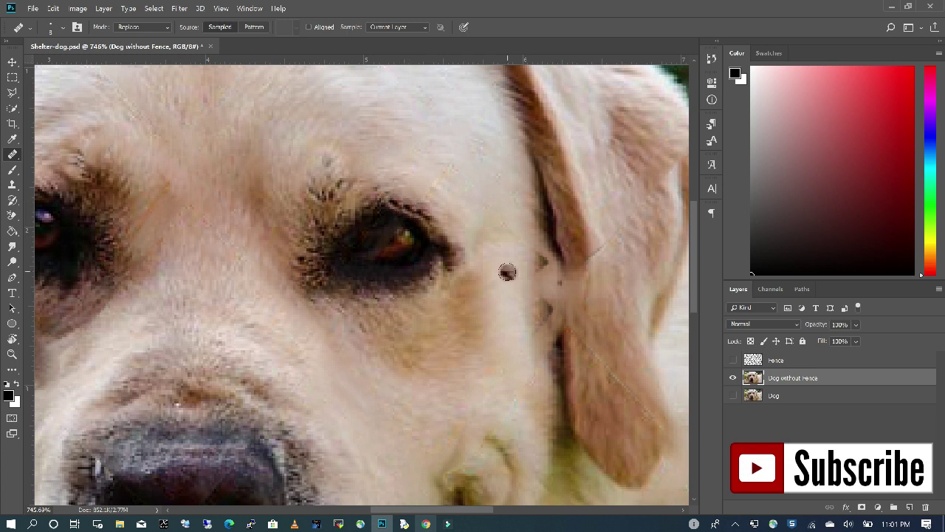
{"action": "scroll", "coordinate": [446, 273], "scroll_direction": "down", "scroll_amount": 1}
{"action": "scroll", "coordinate": [447, 273], "scroll_direction": "down", "scroll_amount": 1}
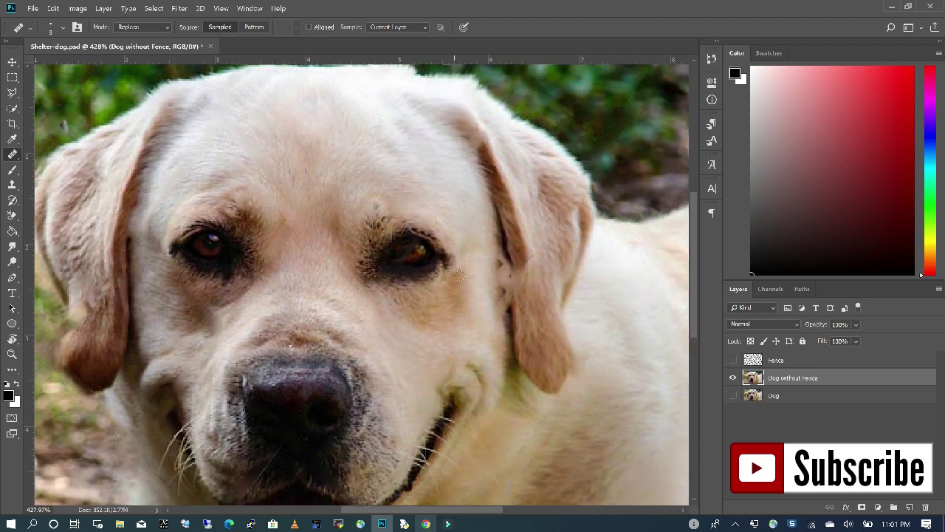
{"action": "left_click", "coordinate": [441, 278], "text": "alt"}
{"action": "left_click_drag", "start_coordinate": [433, 256], "coordinate": [432, 250]}
{"action": "left_click", "coordinate": [446, 266], "text": "alt"}
{"action": "left_click", "coordinate": [428, 271]}
Step: Outline the dog's intact left-hand eye closely with a closed Polygonal Lasso selection
{"action": "left_click", "coordinate": [11, 93]}
{"action": "scroll", "coordinate": [208, 251], "scroll_direction": "up", "scroll_amount": 8}
{"action": "left_click", "coordinate": [220, 206]}
{"action": "left_click", "coordinate": [190, 225]}
{"action": "left_click", "coordinate": [189, 255]}
{"action": "left_click", "coordinate": [232, 281]}
{"action": "left_click", "coordinate": [272, 271]}
{"action": "left_click", "coordinate": [300, 245]}
{"action": "left_click", "coordinate": [294, 222]}
{"action": "left_click", "coordinate": [261, 204]}
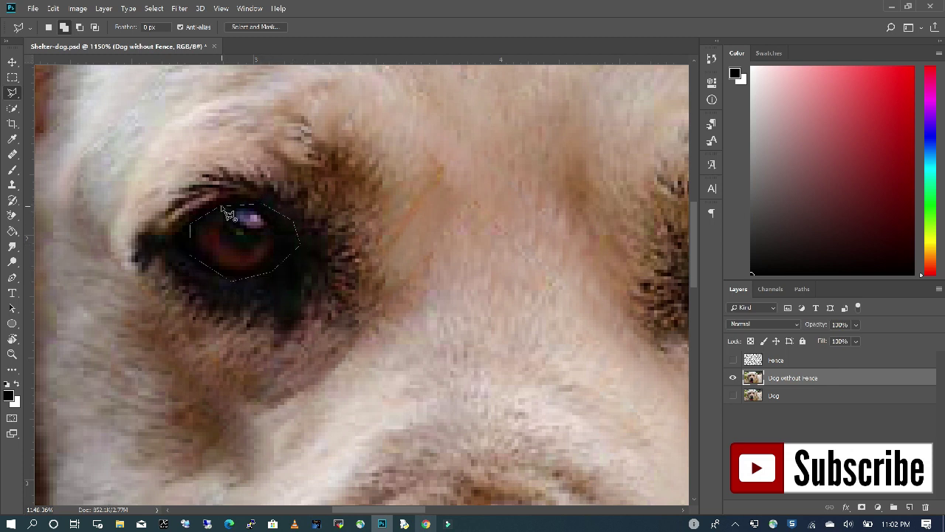
{"action": "left_click", "coordinate": [221, 207]}
Step: Copy the selected eye to a new layer and move the copy over the damaged right-hand eye
{"action": "right_click", "coordinate": [236, 226]}
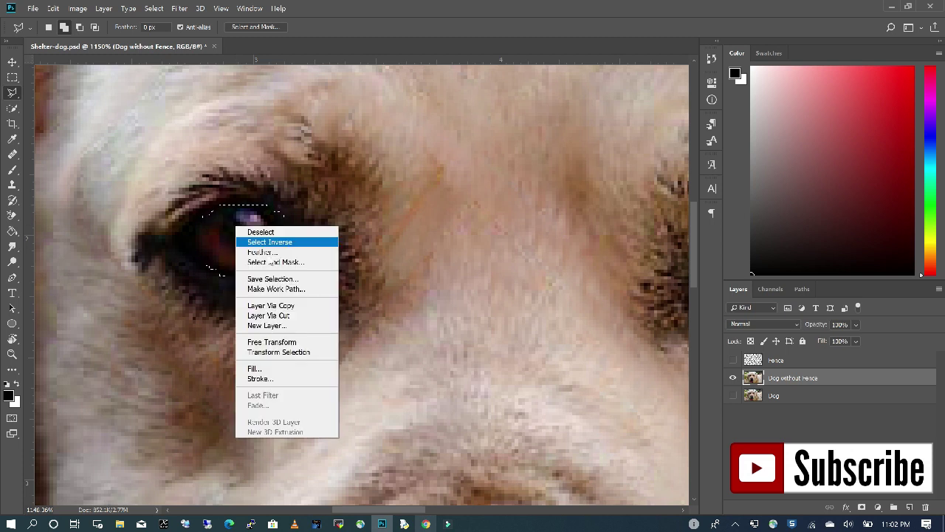
{"action": "left_click", "coordinate": [270, 305]}
{"action": "left_click", "coordinate": [12, 63]}
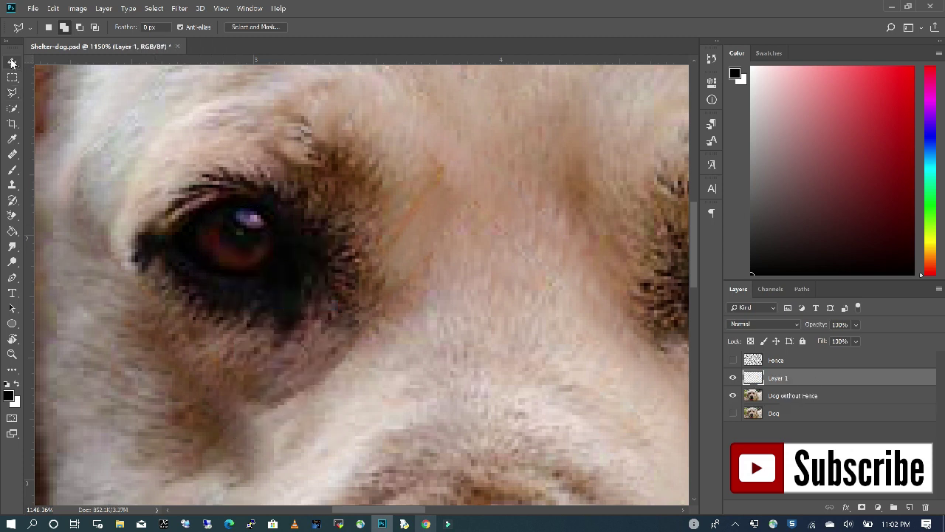
{"action": "left_click_drag", "start_coordinate": [229, 240], "coordinate": [596, 258]}
{"action": "scroll", "coordinate": [237, 269], "scroll_direction": "down", "scroll_amount": 3}
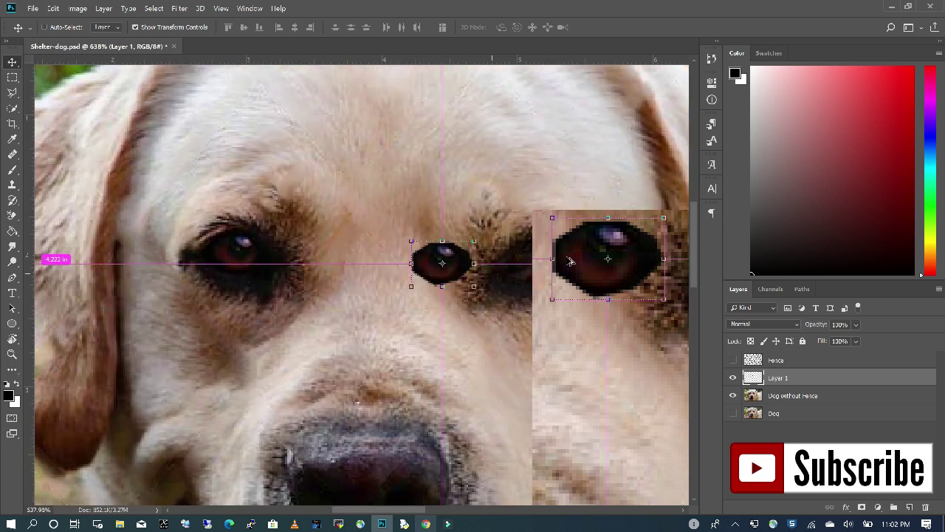
{"action": "left_click_drag", "start_coordinate": [426, 269], "coordinate": [520, 268]}
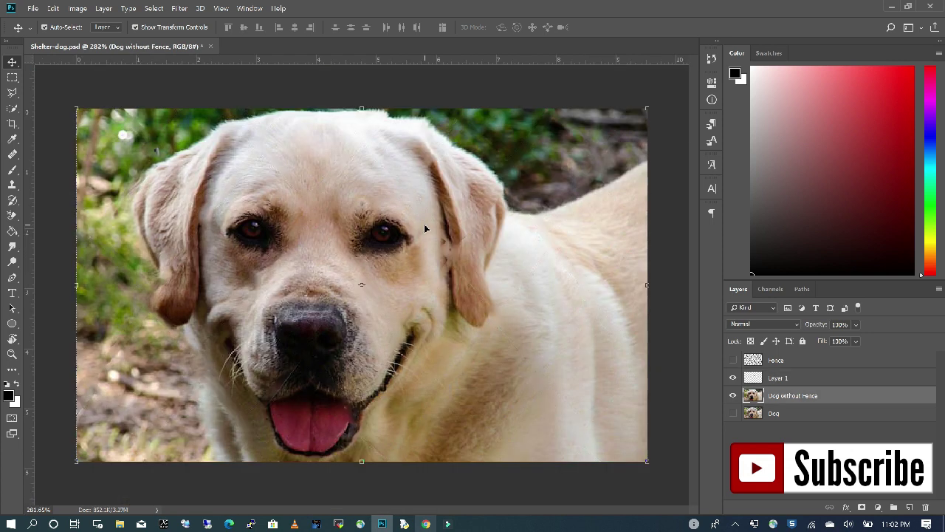
{"action": "scroll", "coordinate": [481, 174], "scroll_direction": "up", "scroll_amount": 1}
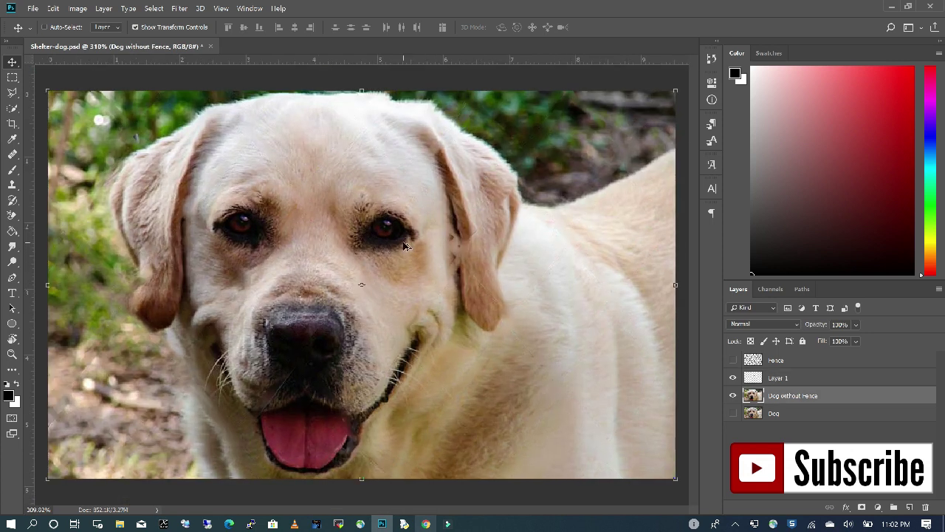
{"action": "scroll", "coordinate": [405, 246], "scroll_direction": "down", "scroll_amount": 1}
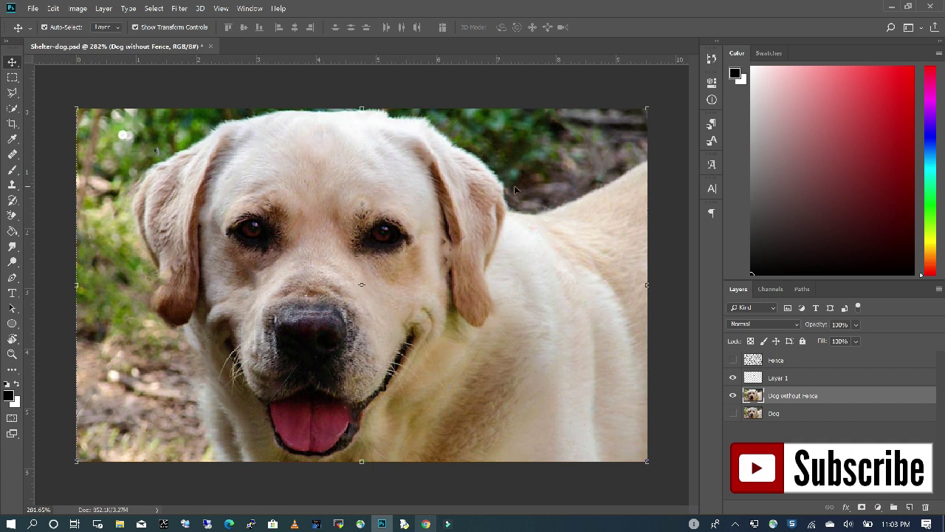
Step: Merge Layer 1 with the Dog without Fence layer and rename the merged layer Final
{"action": "left_click", "coordinate": [634, 499]}
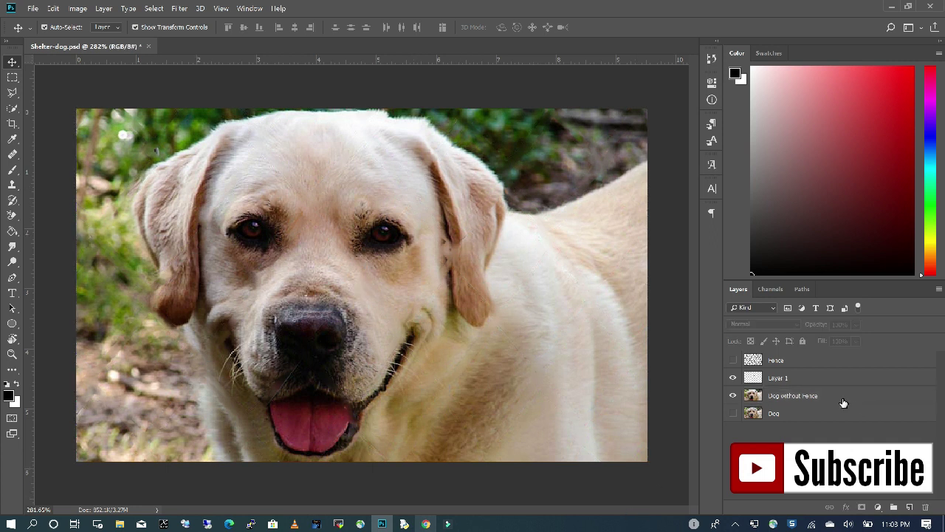
{"action": "left_click", "coordinate": [799, 378]}
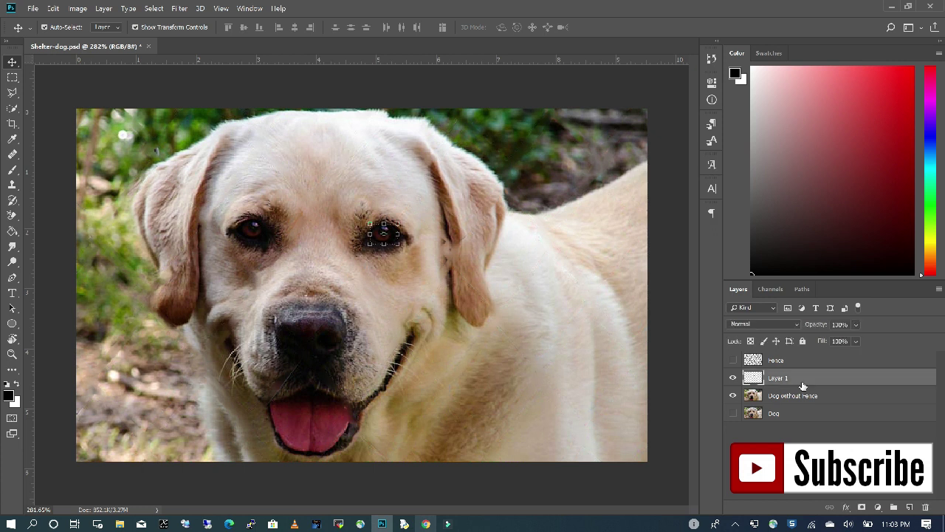
{"action": "left_click", "coordinate": [800, 396], "text": "shift"}
{"action": "right_click", "coordinate": [801, 397]}
{"action": "left_click", "coordinate": [692, 366]}
{"action": "double_click", "coordinate": [781, 378]}
{"action": "type", "text": "Final"}
{"action": "key", "text": "Return"}
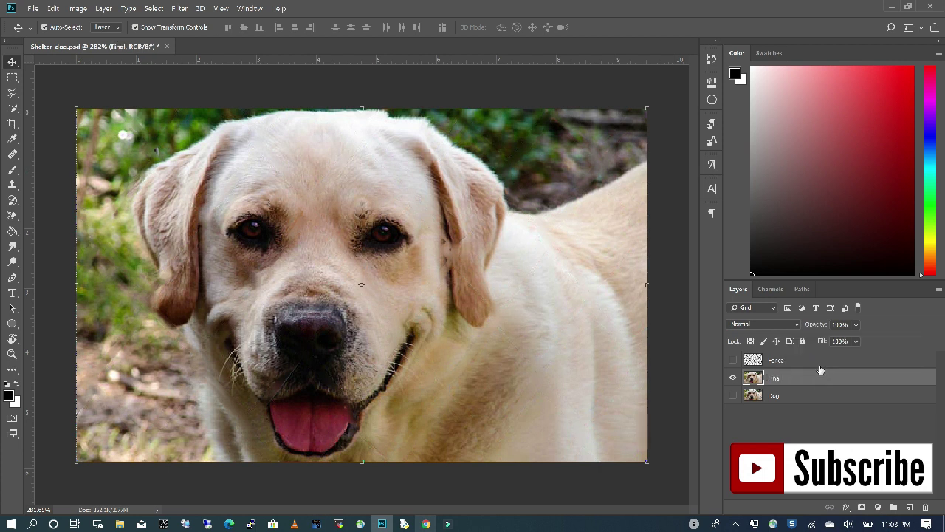
Step: Start an Iris Blur on the Final layer, center it above the nose and stretch its ellipse vertically past the head and tongue
{"action": "left_click", "coordinate": [615, 491]}
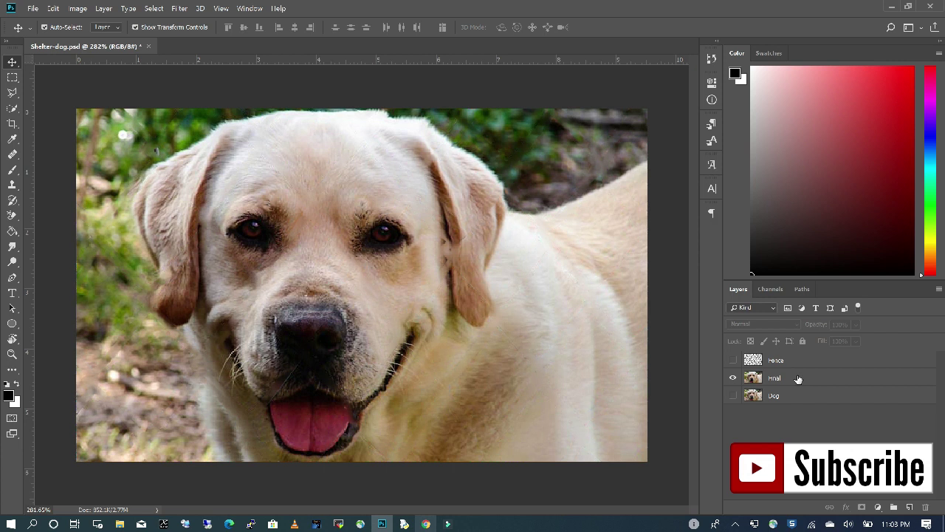
{"action": "left_click", "coordinate": [796, 379]}
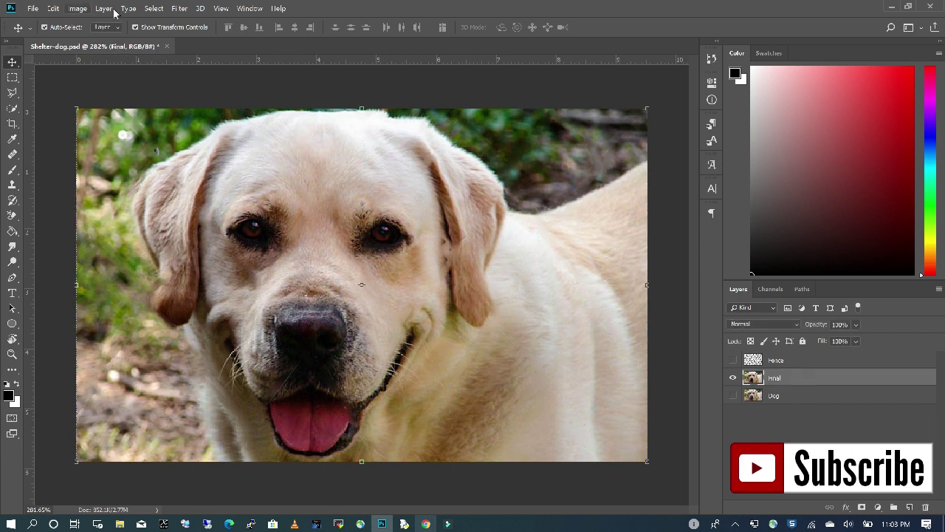
{"action": "left_click", "coordinate": [179, 8]}
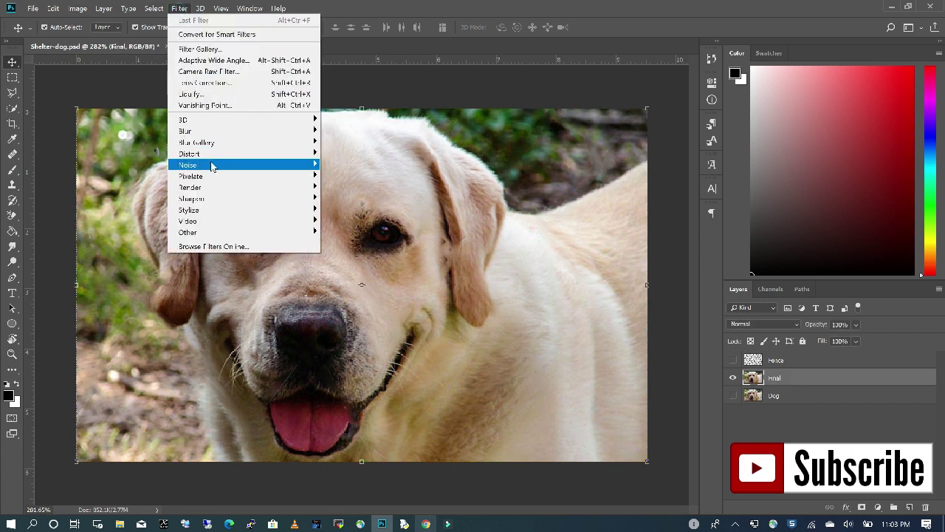
{"action": "mouse_move", "coordinate": [211, 145]}
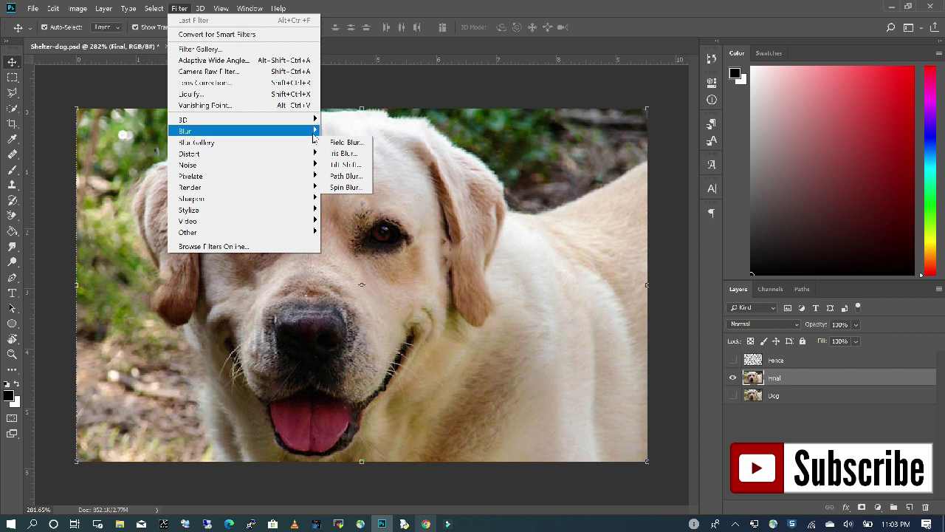
{"action": "left_click", "coordinate": [350, 155]}
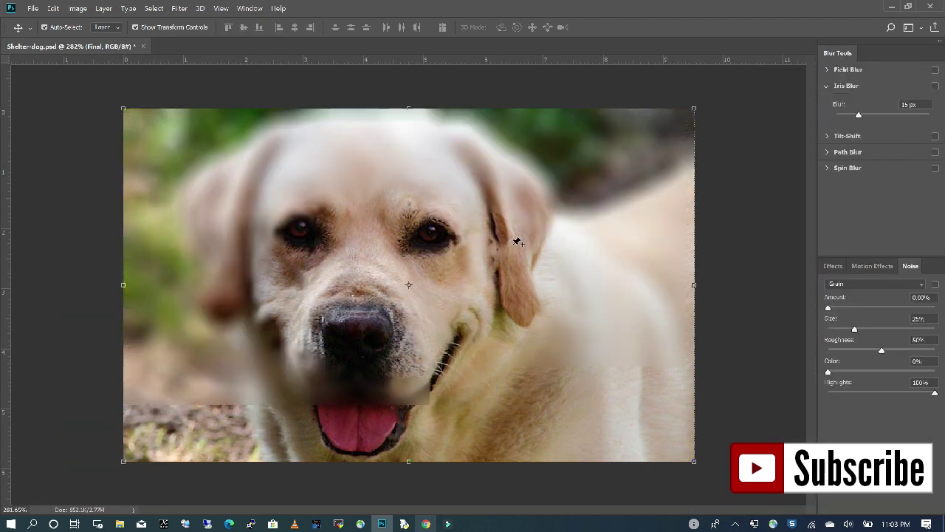
{"action": "left_click_drag", "start_coordinate": [409, 284], "coordinate": [367, 269]}
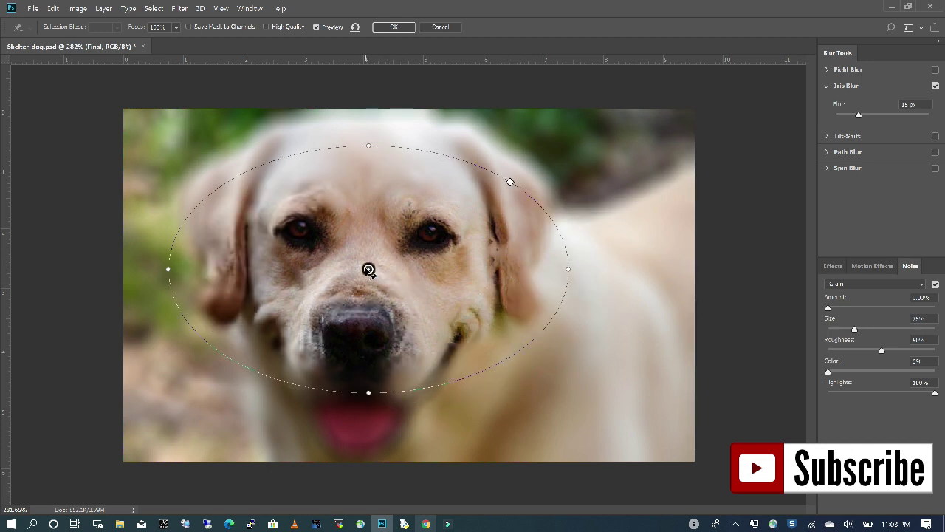
{"action": "left_click_drag", "start_coordinate": [368, 145], "coordinate": [366, 81]}
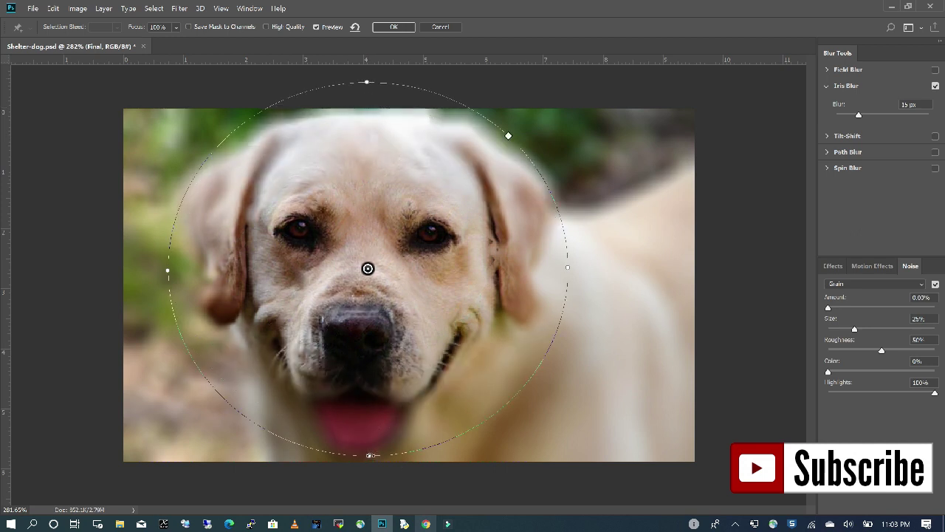
{"action": "left_click_drag", "start_coordinate": [370, 455], "coordinate": [370, 499]}
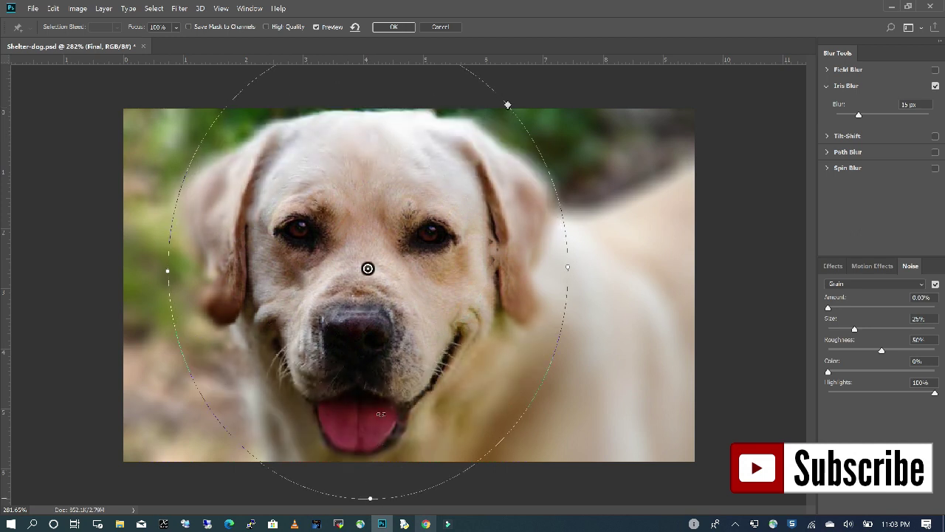
Step: Widen the Iris Blur ellipse slightly around the dog's head, set the blur to 7 px and apply the filter
{"action": "scroll", "coordinate": [522, 303], "scroll_direction": "down", "scroll_amount": 1}
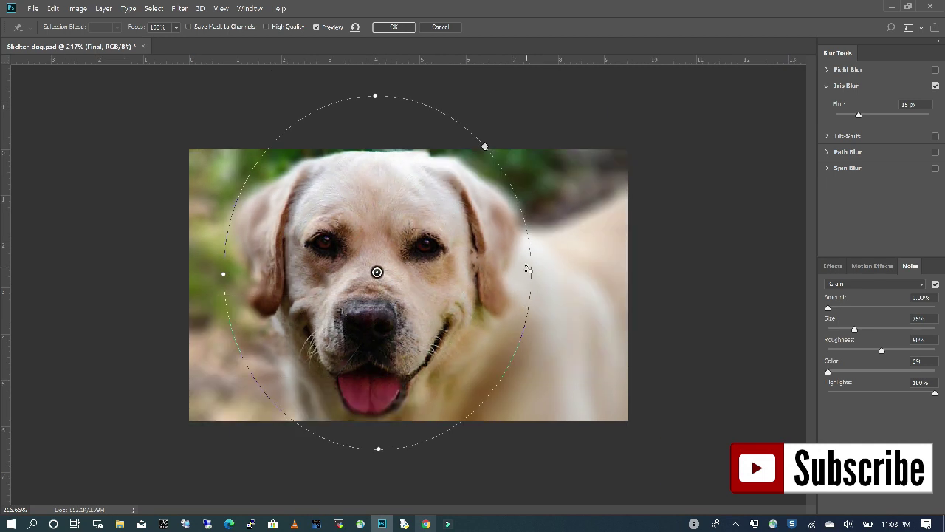
{"action": "left_click_drag", "start_coordinate": [539, 273], "coordinate": [546, 274]}
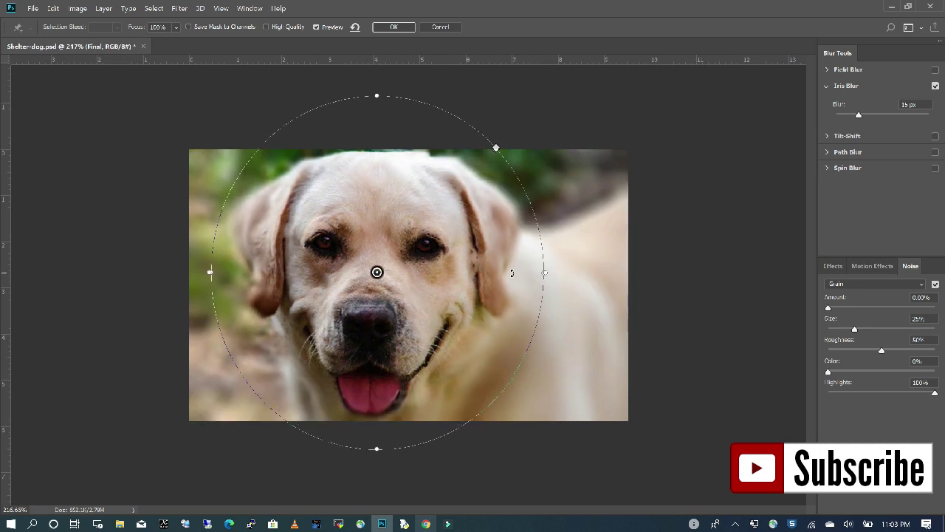
{"action": "left_click_drag", "start_coordinate": [204, 277], "coordinate": [192, 278]}
{"action": "left_click_drag", "start_coordinate": [859, 116], "coordinate": [850, 115]}
{"action": "left_click_drag", "start_coordinate": [201, 276], "coordinate": [208, 278]}
{"action": "left_click_drag", "start_coordinate": [557, 261], "coordinate": [549, 263]}
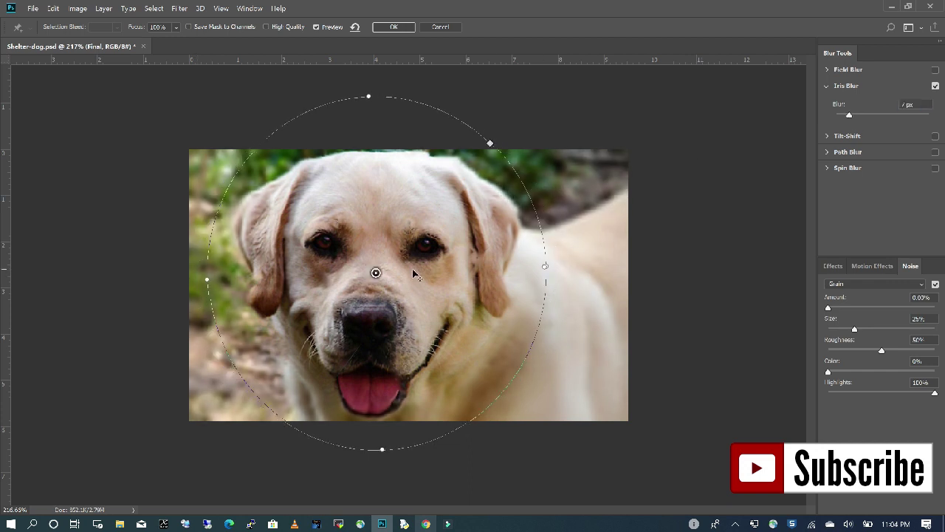
{"action": "left_click", "coordinate": [410, 269]}
{"action": "left_click", "coordinate": [392, 29]}
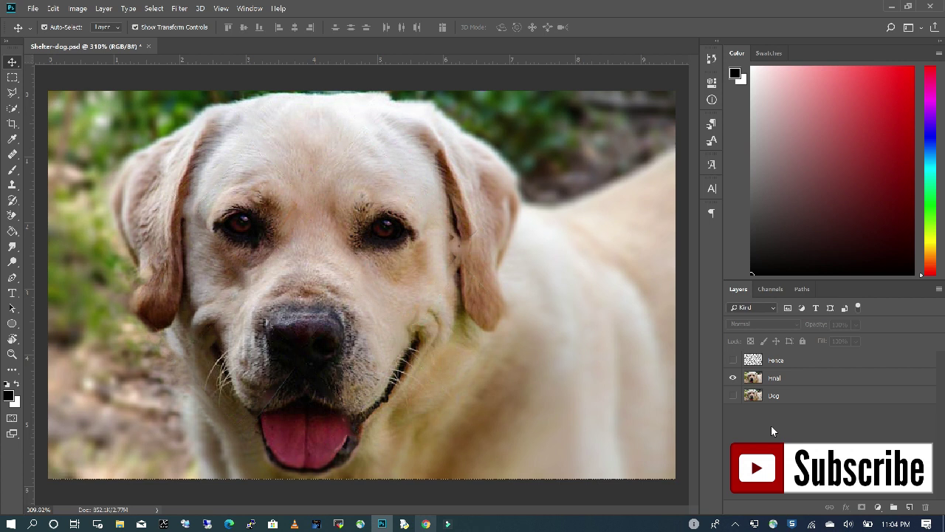
Step: Compare the Final layer with the original fenced Dog layer by toggling layer visibility
{"action": "left_click", "coordinate": [732, 396]}
{"action": "left_click", "coordinate": [732, 378]}
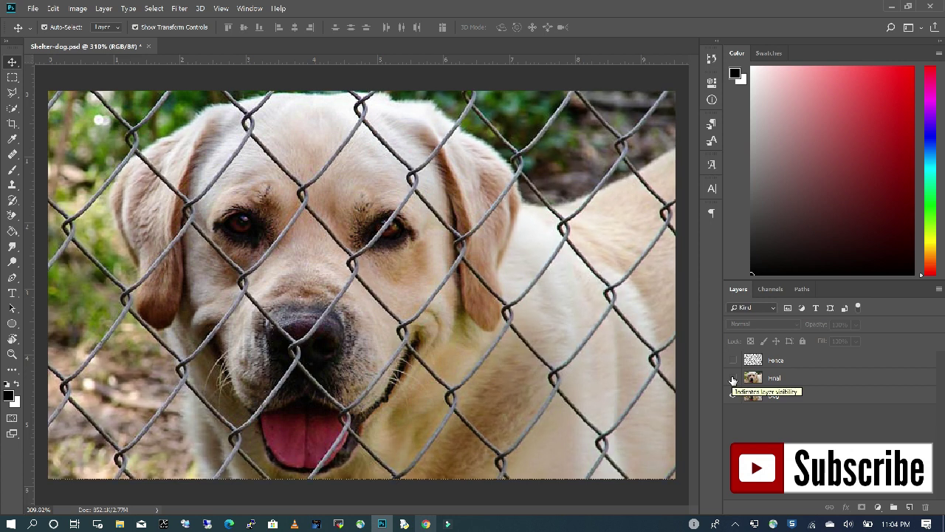
{"action": "left_click", "coordinate": [734, 379]}
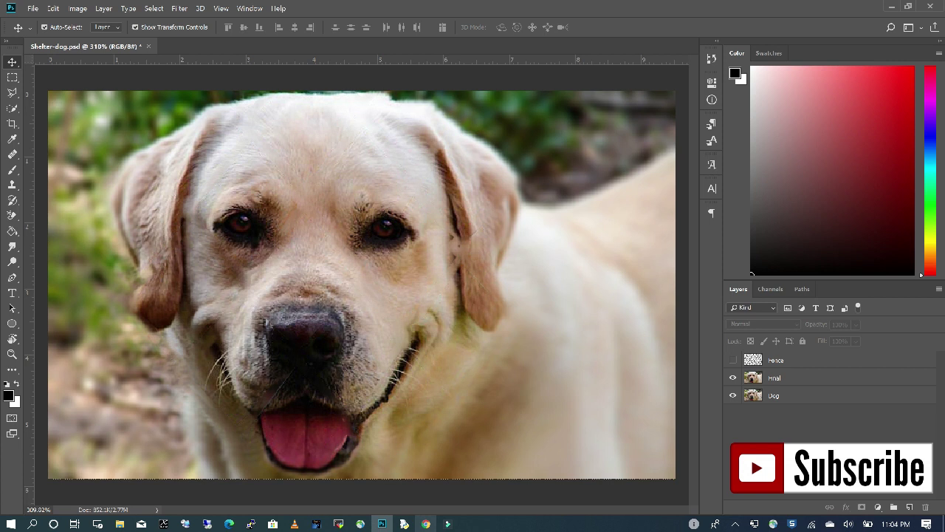